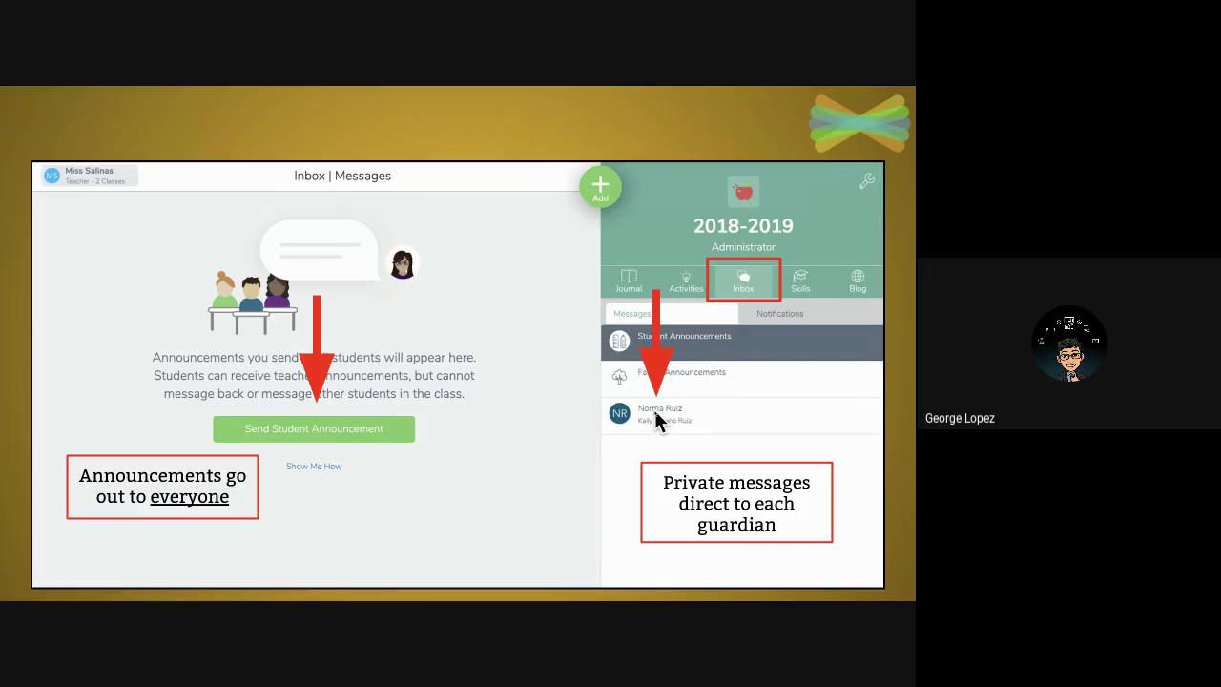
# Advance to the Blog/Class Settings slide, then leave the slideshow for the Meet call.
pyautogui.press('Right')
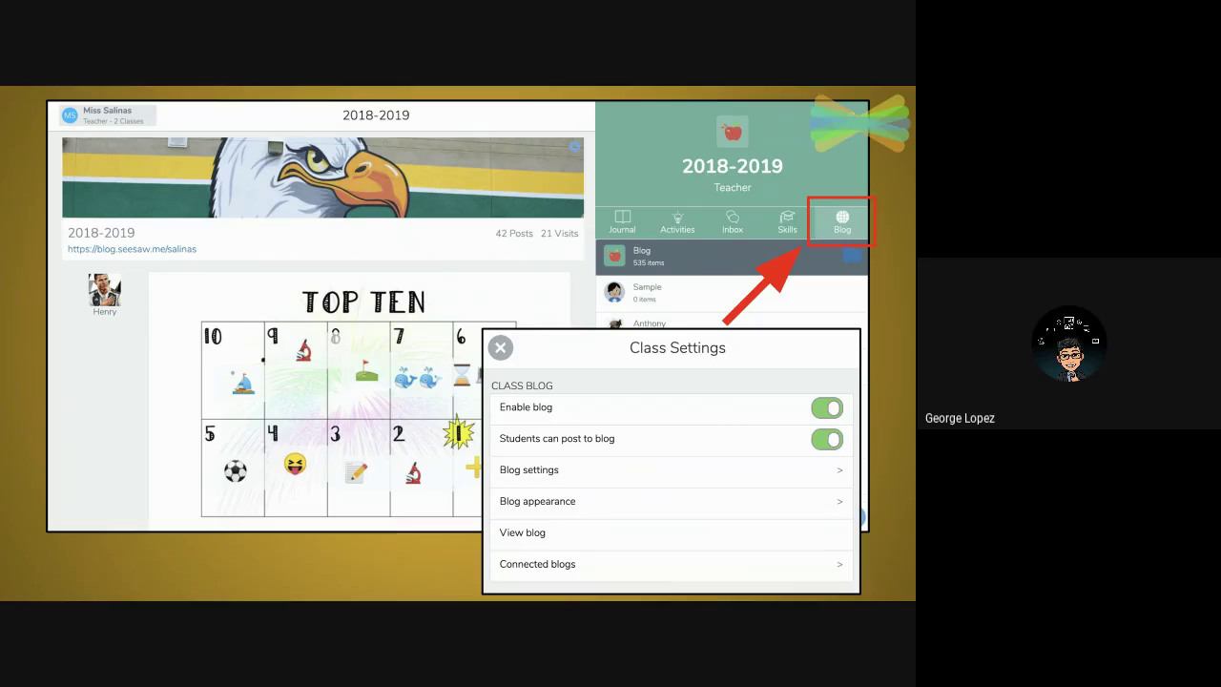
pyautogui.hotkey('alt', 'Tab')
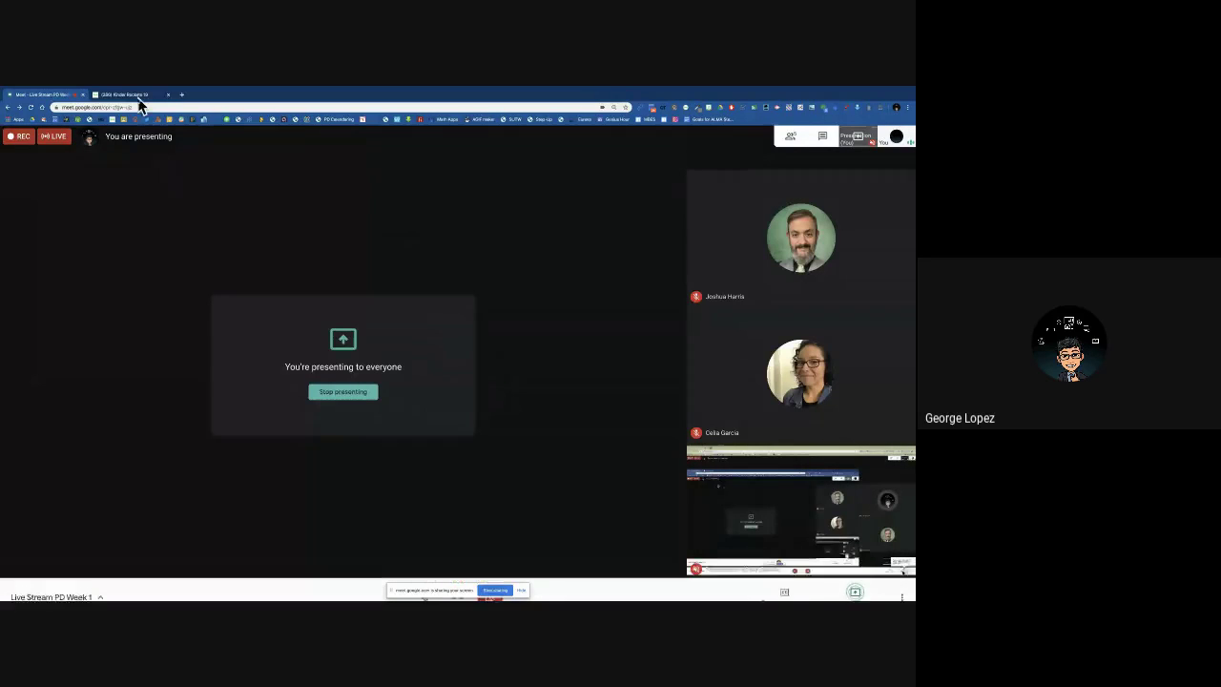
# Switch the presented screen to the Kinder Rockets 19 Seesaw journal tab.
pyautogui.click(129, 94)
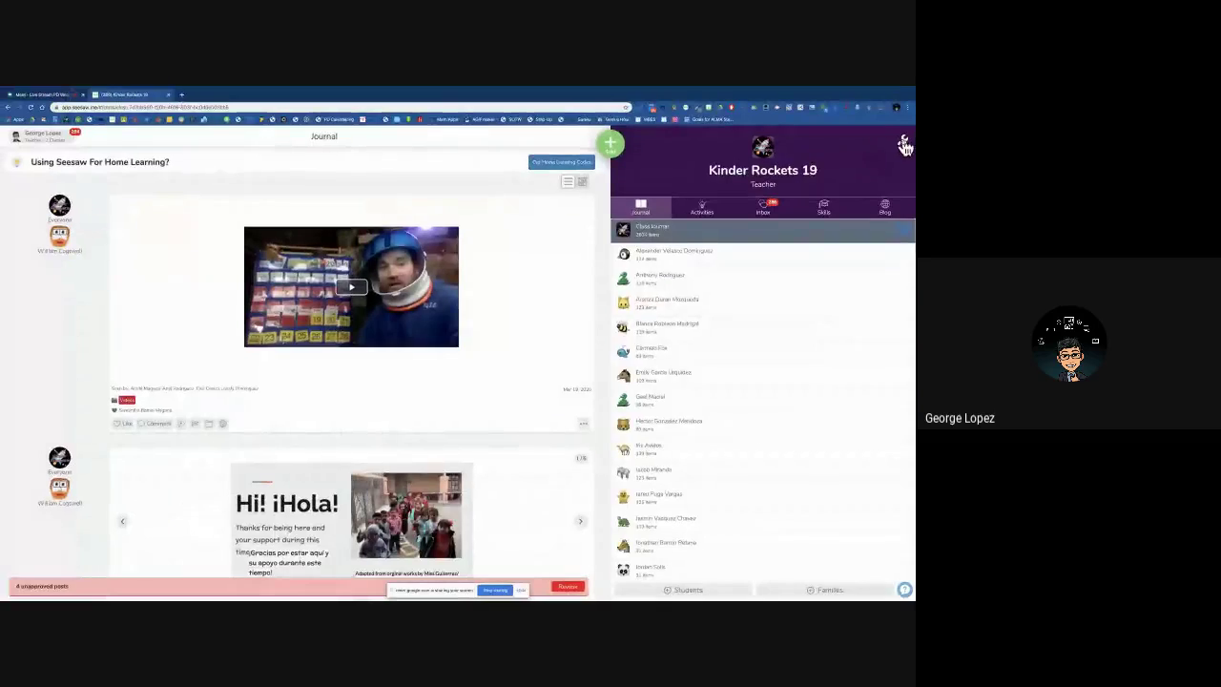
# Open Manage students and the first student's details, browsing icons but keeping the penguin.
pyautogui.click(897, 143)
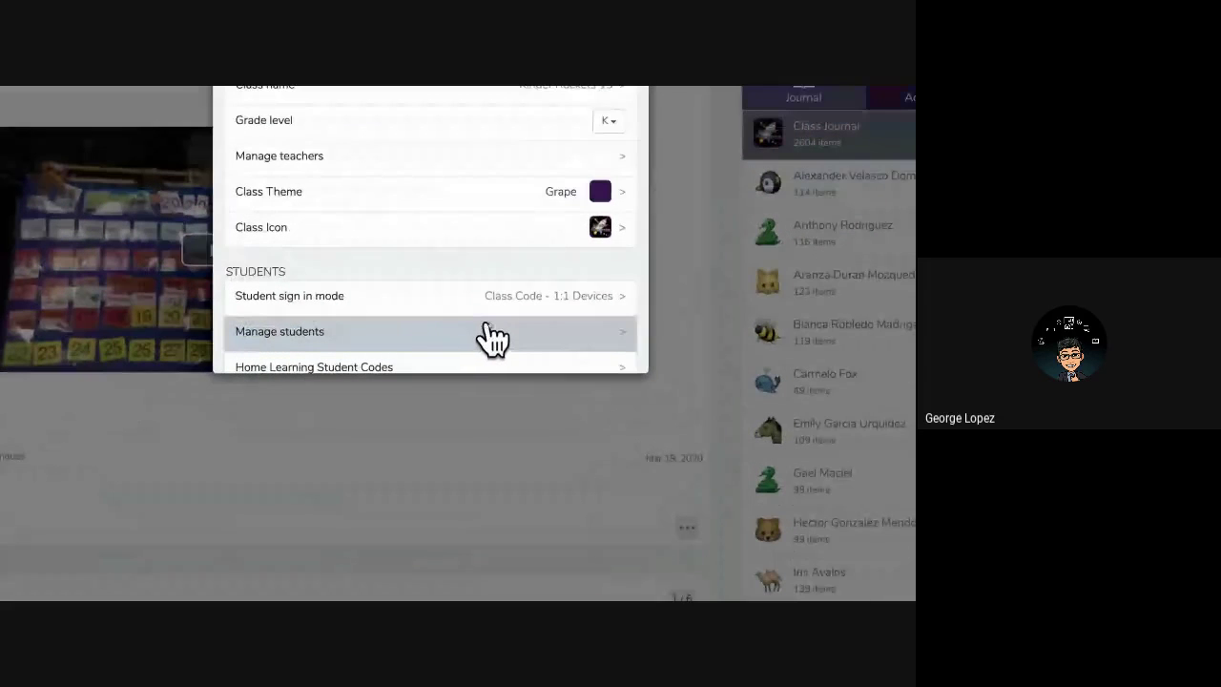
pyautogui.click(570, 324)
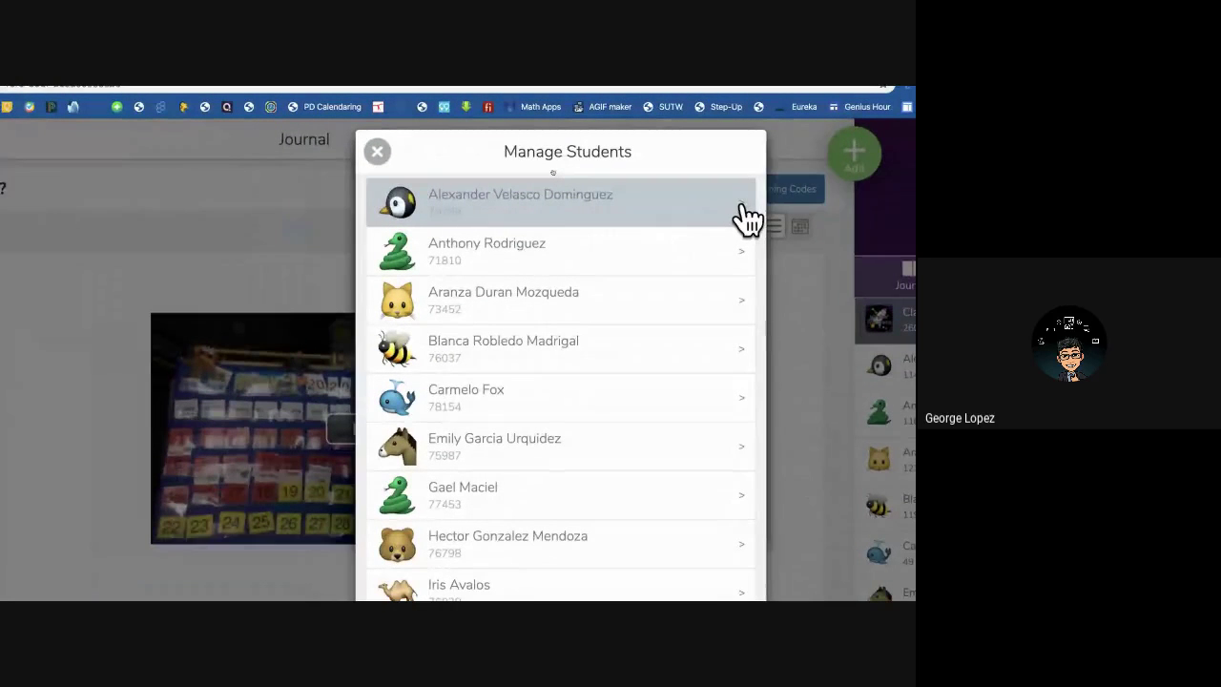
pyautogui.click(744, 216)
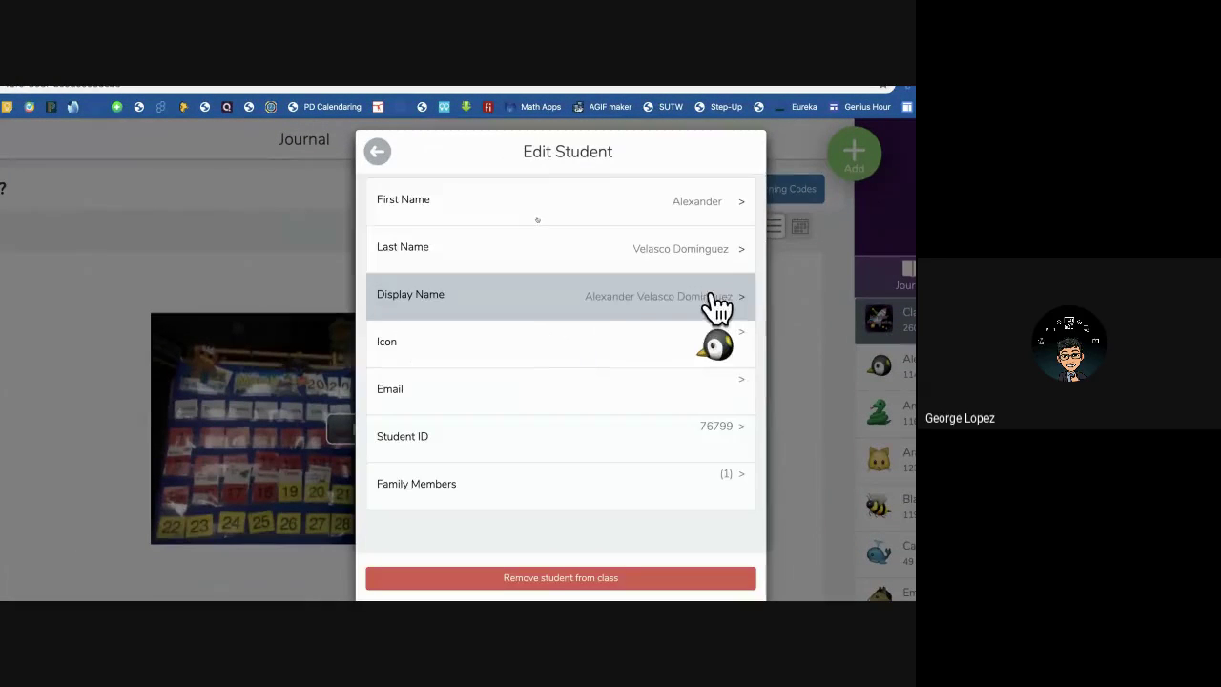
pyautogui.click(749, 351)
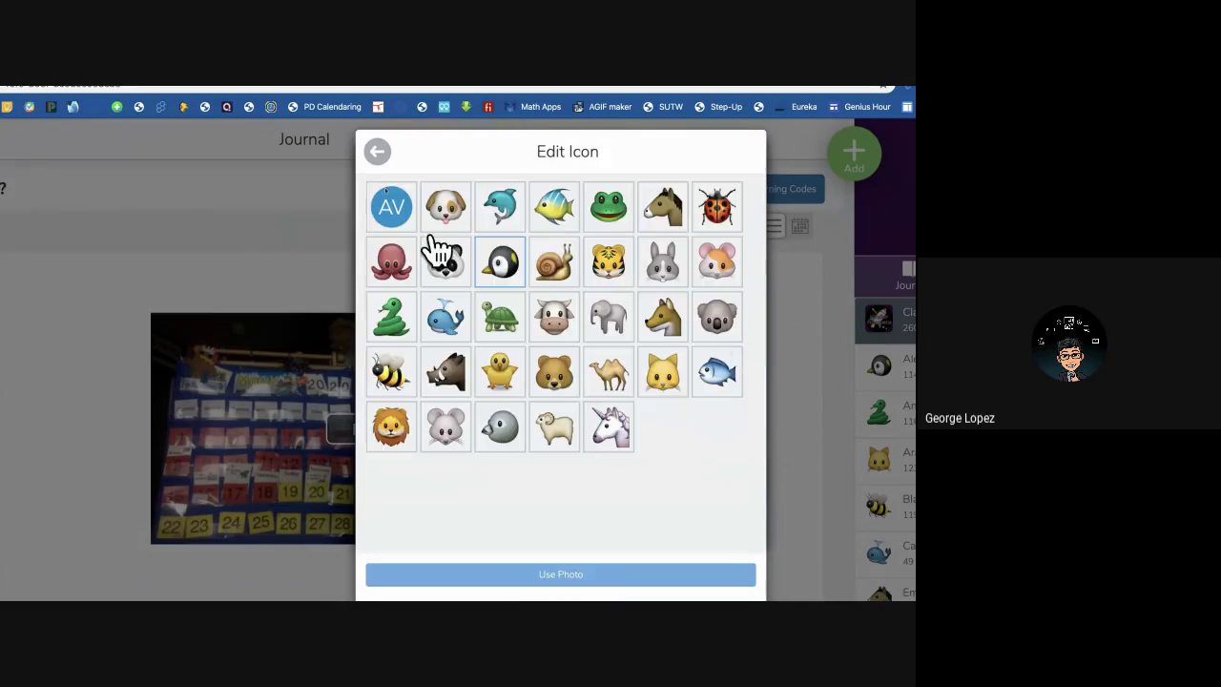
pyautogui.click(372, 160)
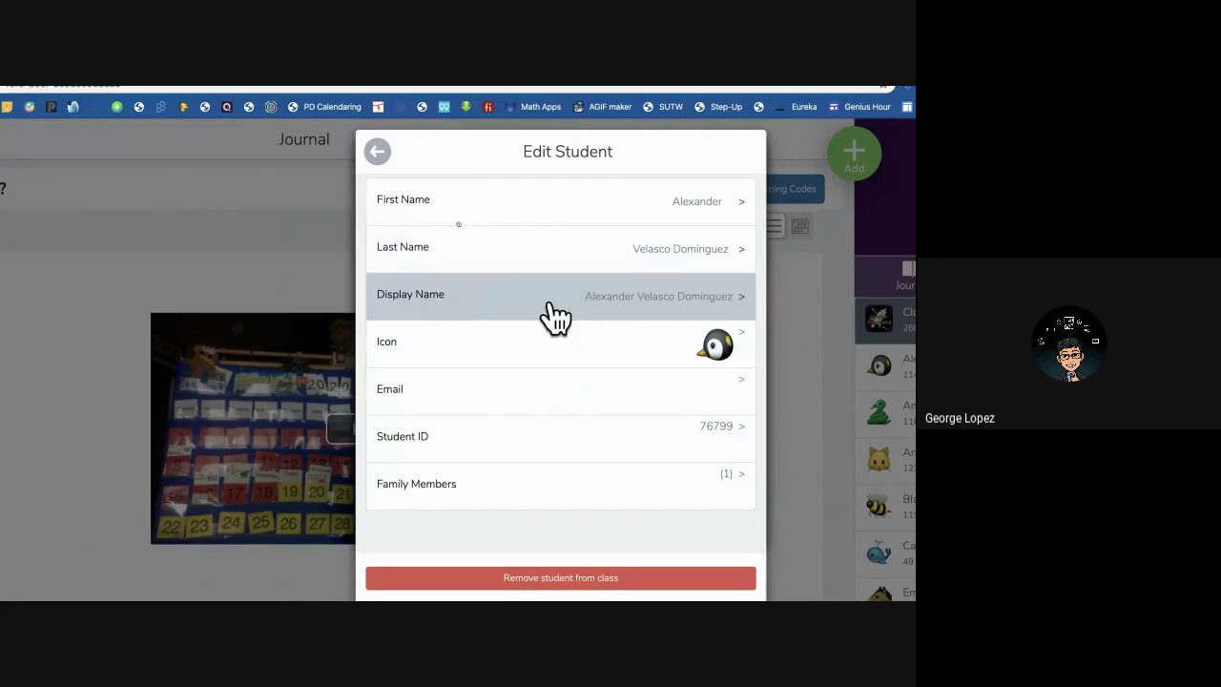
# Shorten the student's display name to just the first name and save it.
pyautogui.click(657, 300)
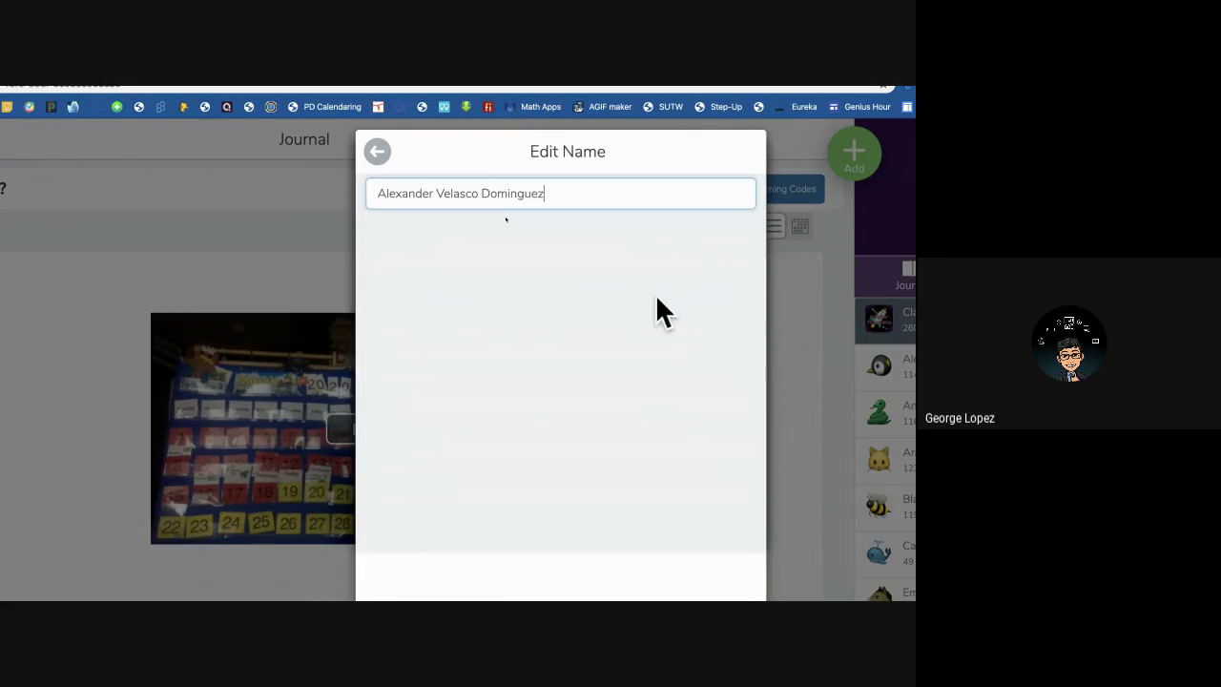
pyautogui.moveTo(581, 197); pyautogui.dragTo(407, 197)
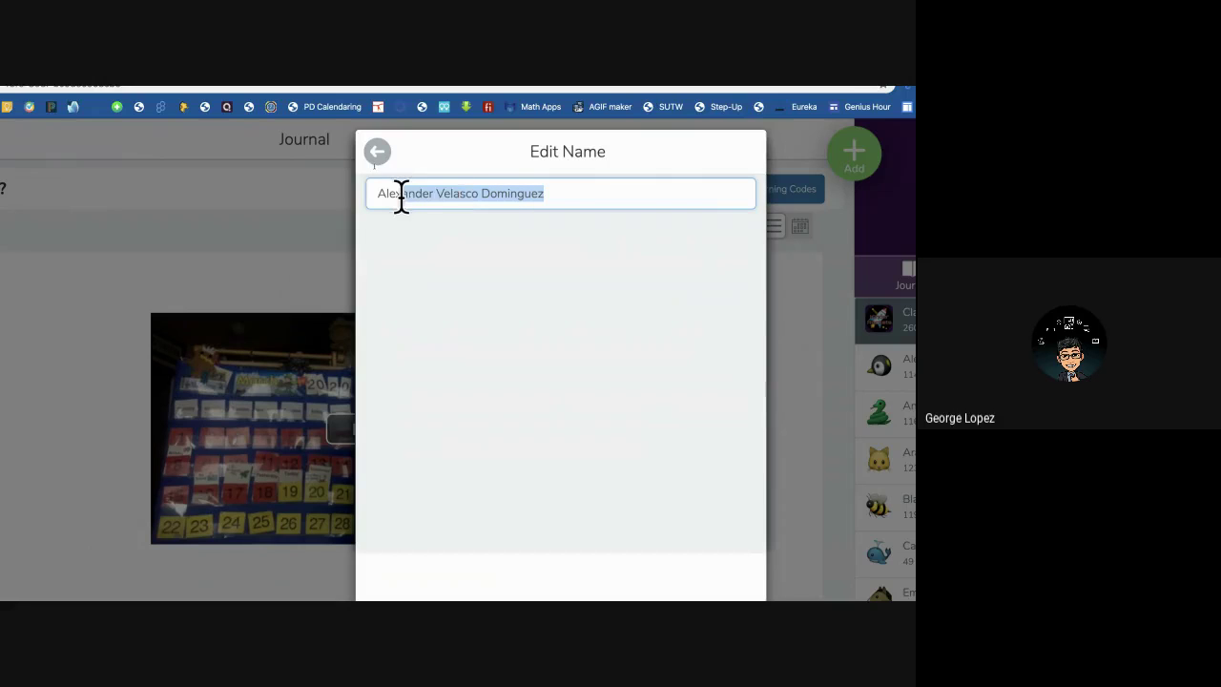
pyautogui.press('BackSpace')
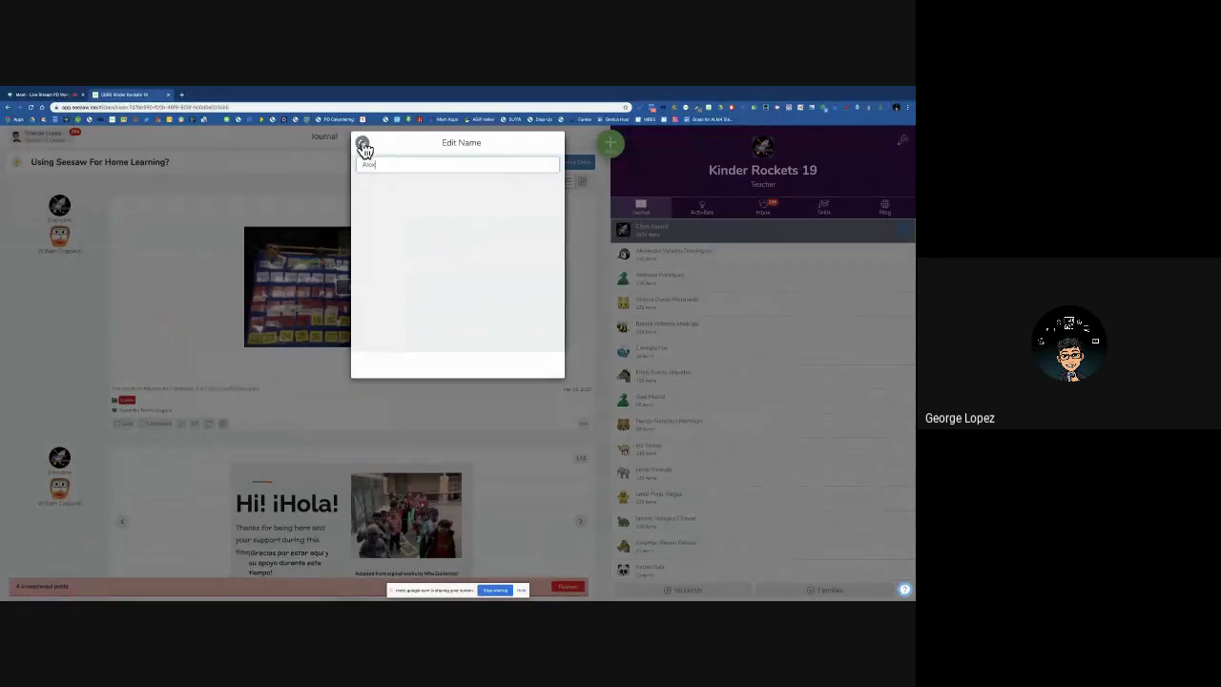
pyautogui.click(364, 145)
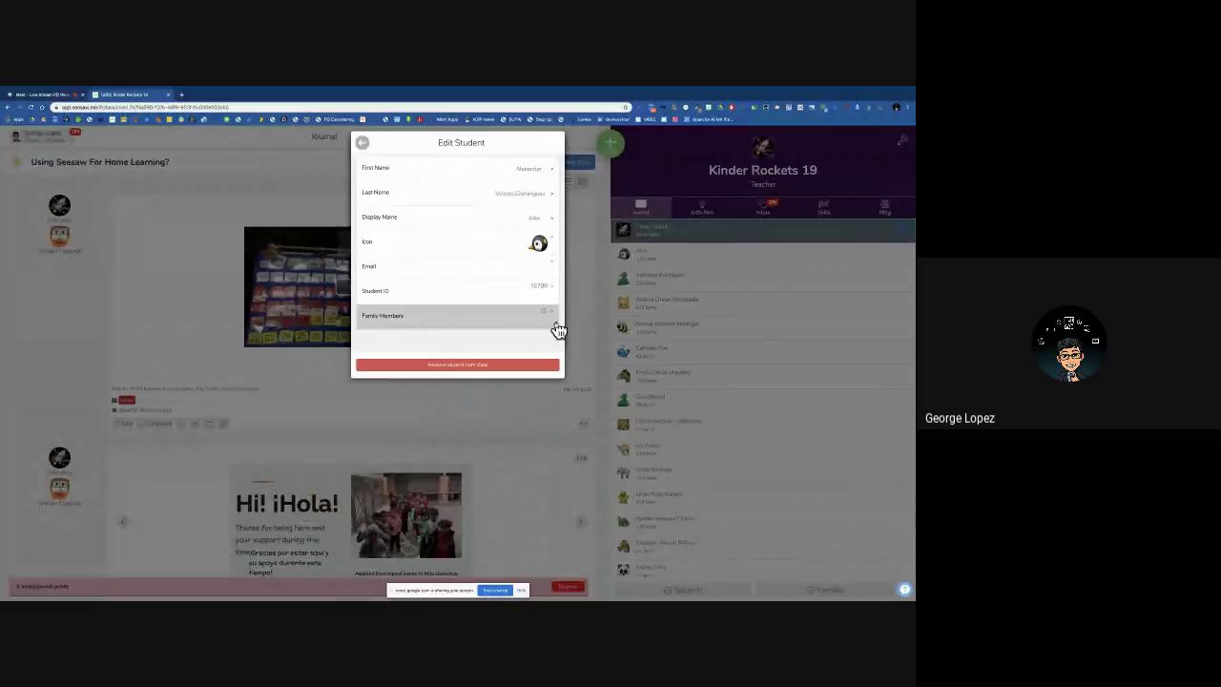
# Paste the student's full display name back and save it.
pyautogui.click(552, 224)
pyautogui.press('BackSpace')
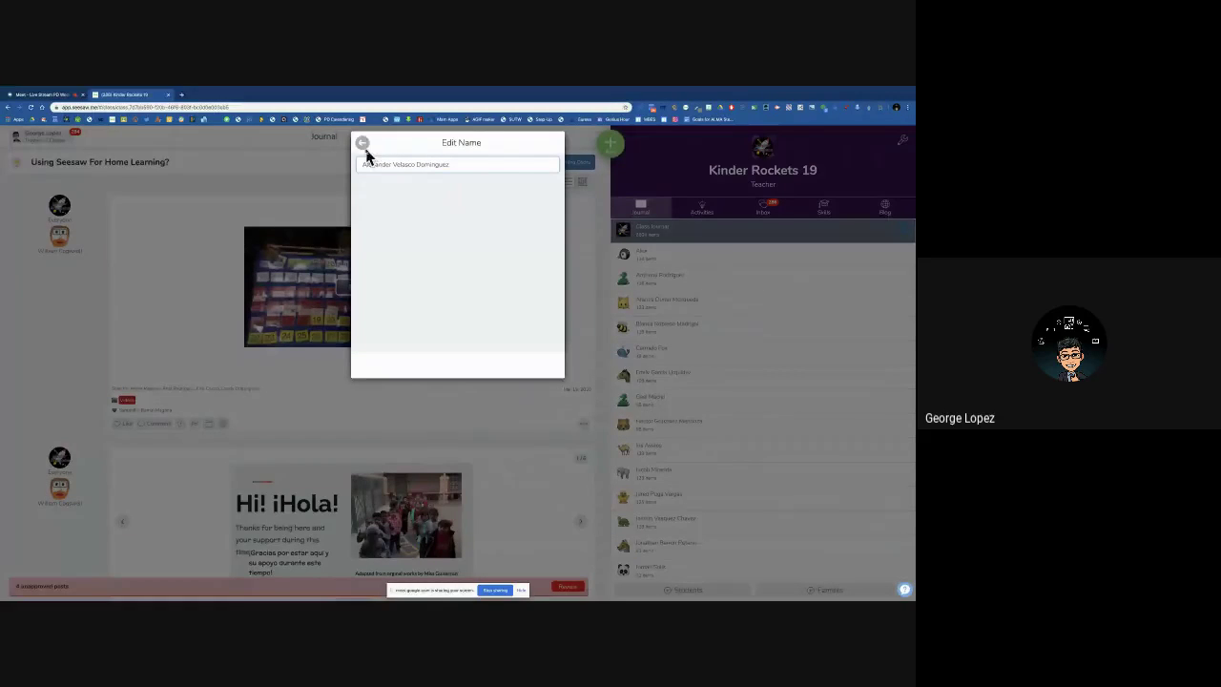
pyautogui.click(364, 144)
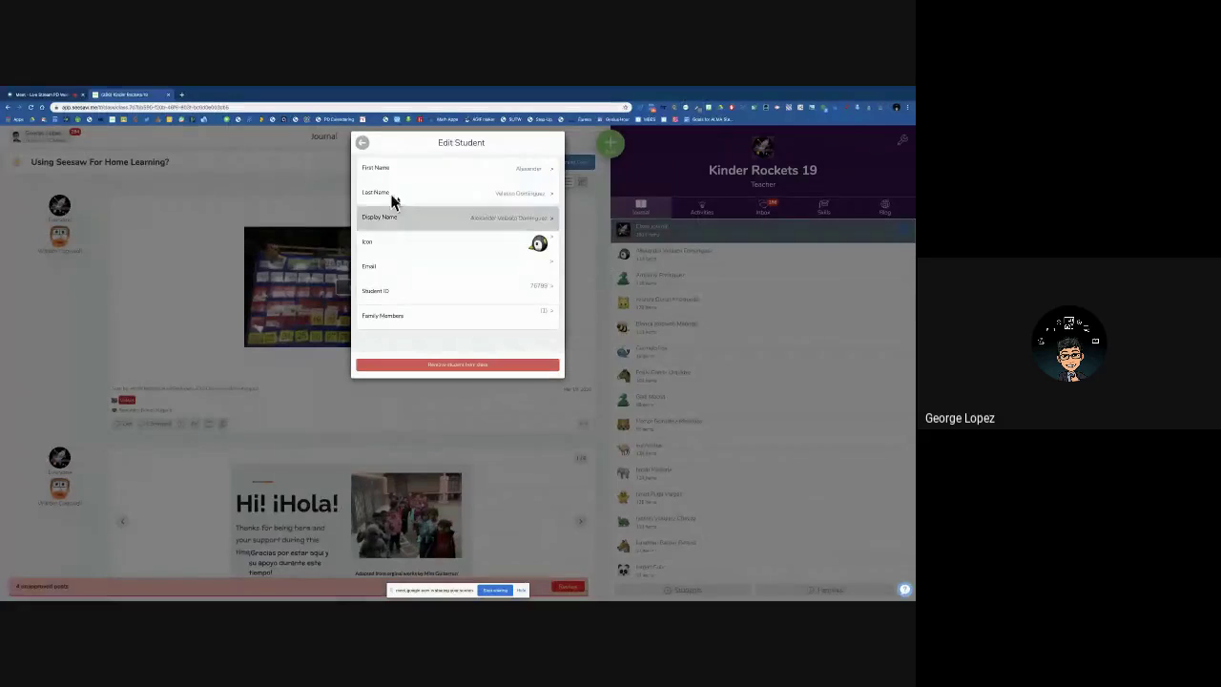
# Back out of Edit Student, Manage Students and Class Settings to the journal.
pyautogui.click(363, 144)
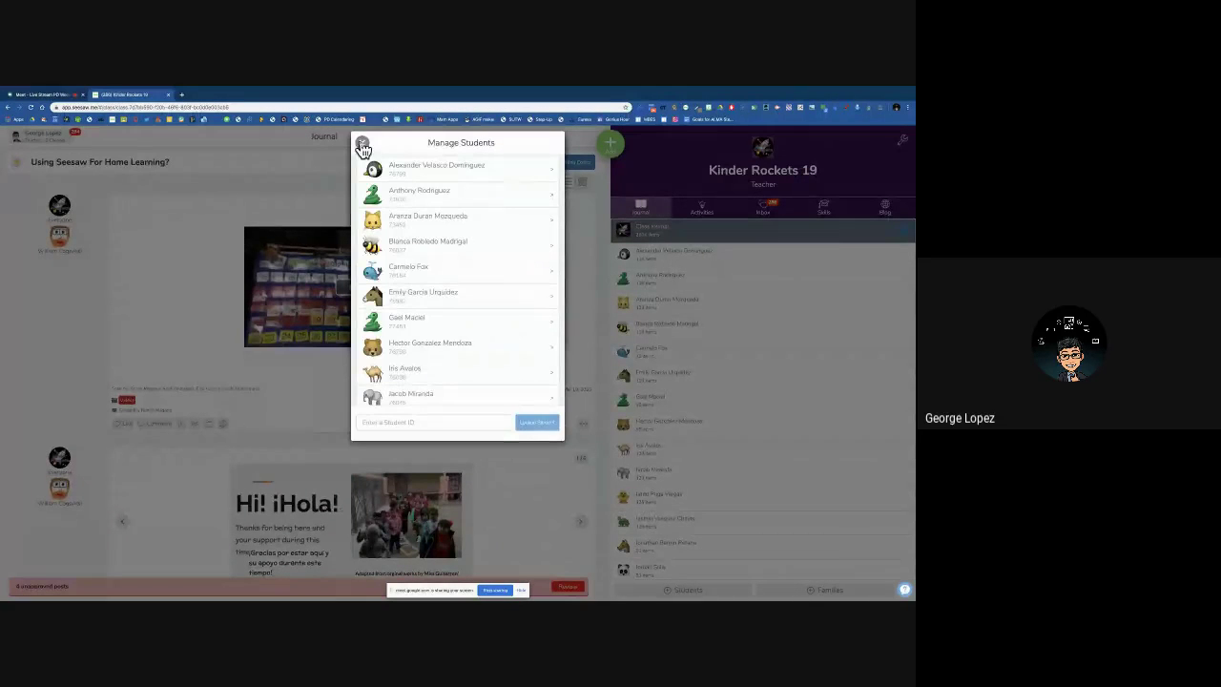
pyautogui.click(363, 145)
pyautogui.click(362, 150)
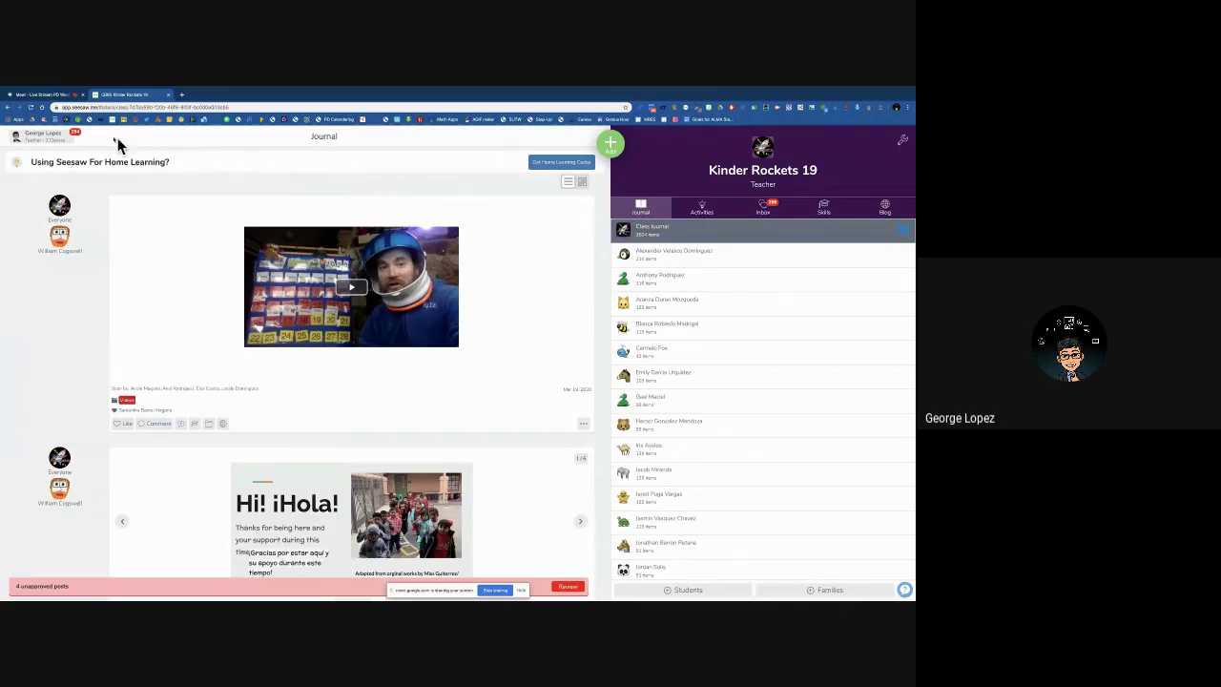
pyautogui.click(50, 96)
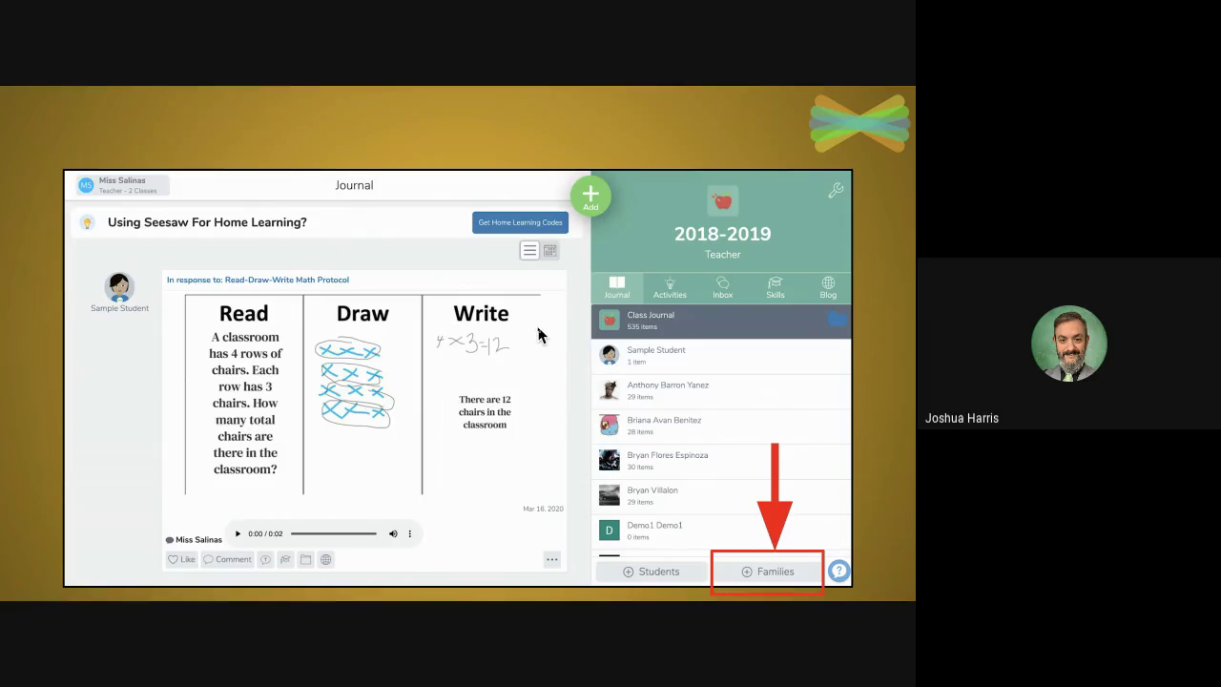
# In Meet, toggle the microphone off and on, then present the Kinder Rockets 19 journal again.
pyautogui.hotkey('ctrl', 'Left')
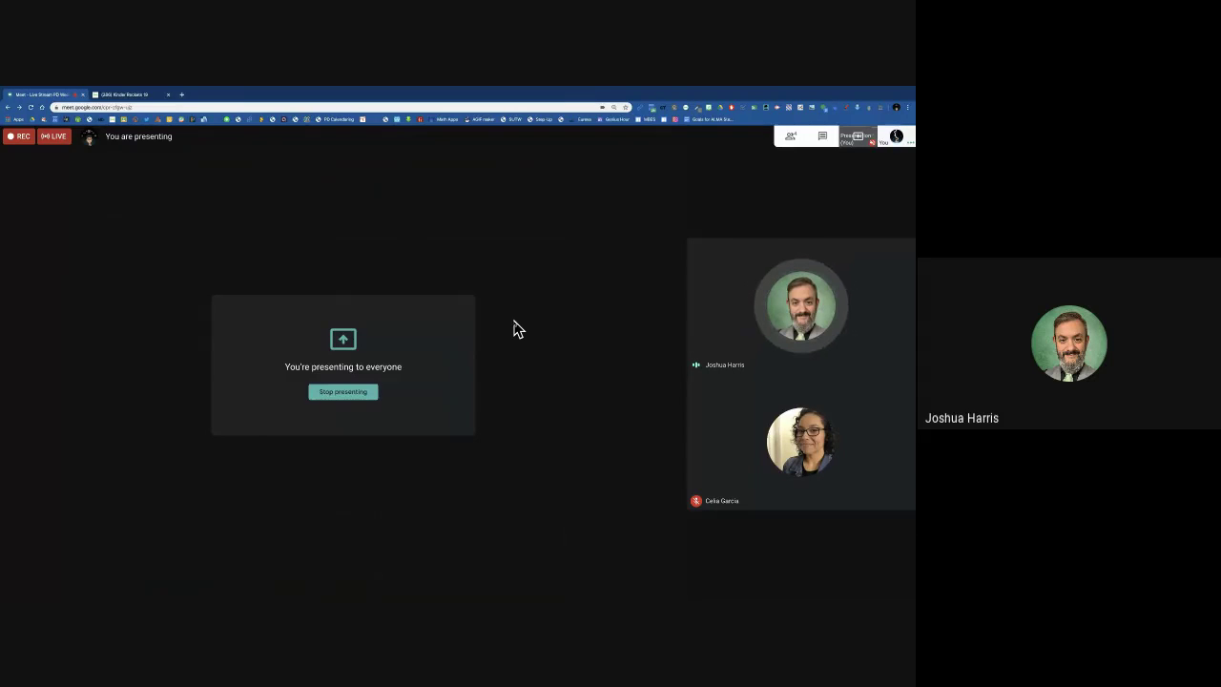
pyautogui.moveTo(480, 510)
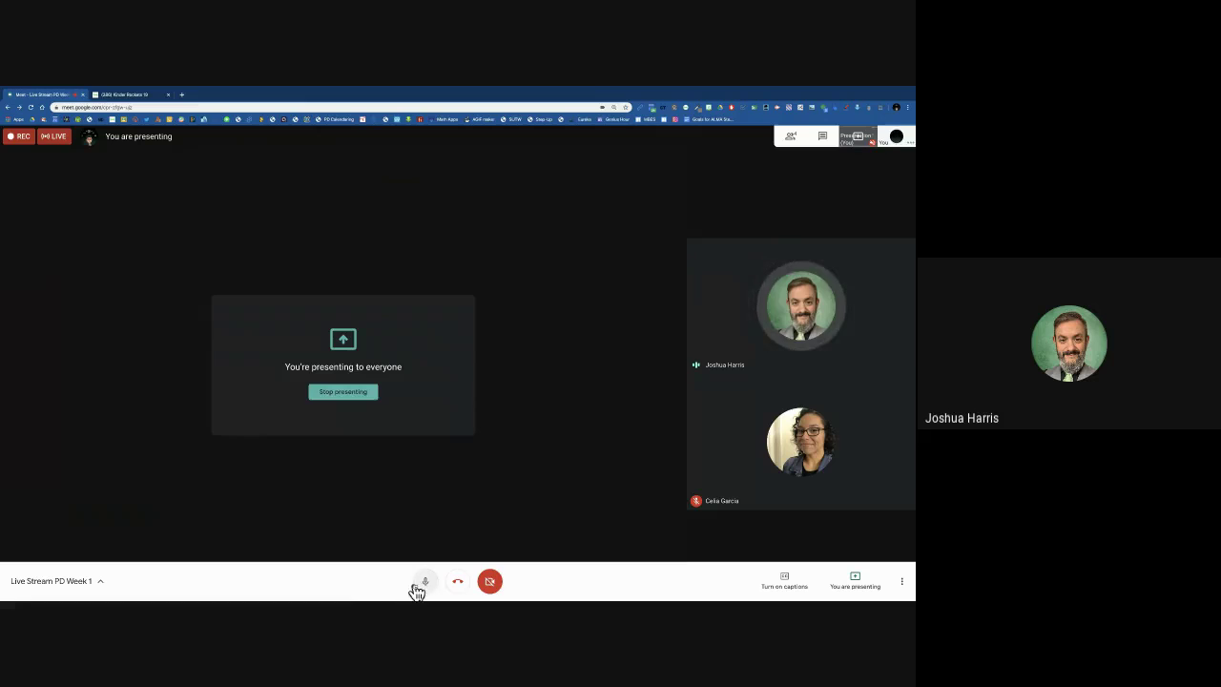
pyautogui.click(419, 586)
pyautogui.click(424, 583)
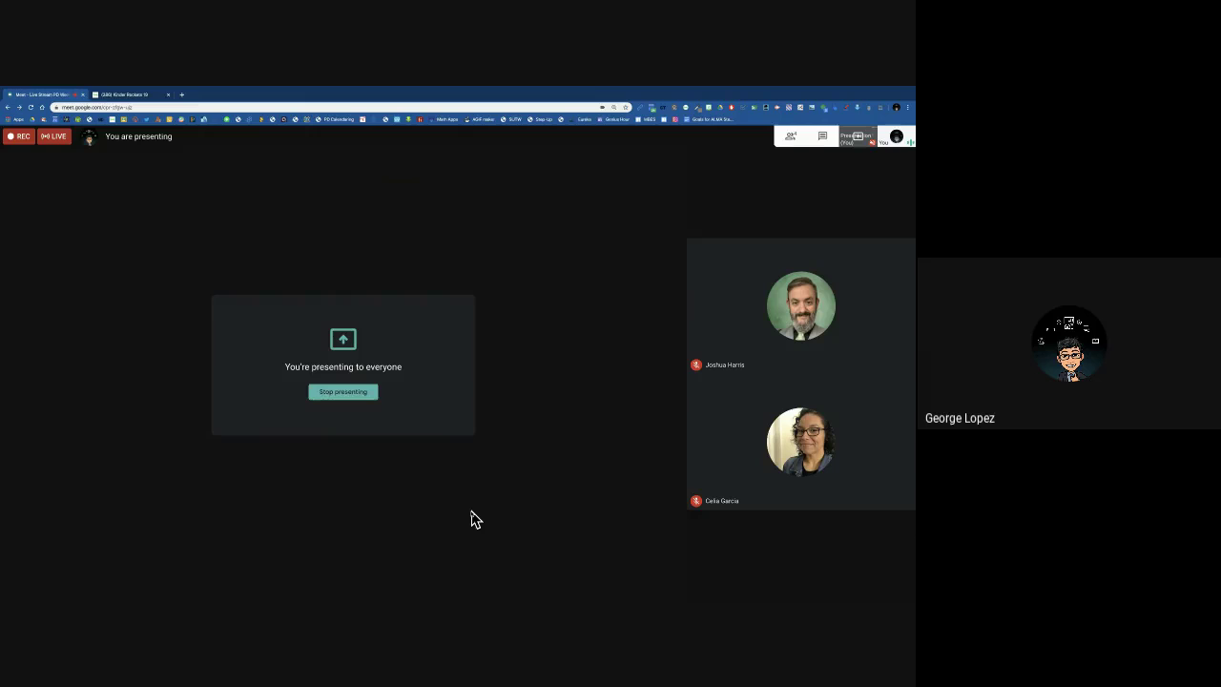
pyautogui.click(129, 95)
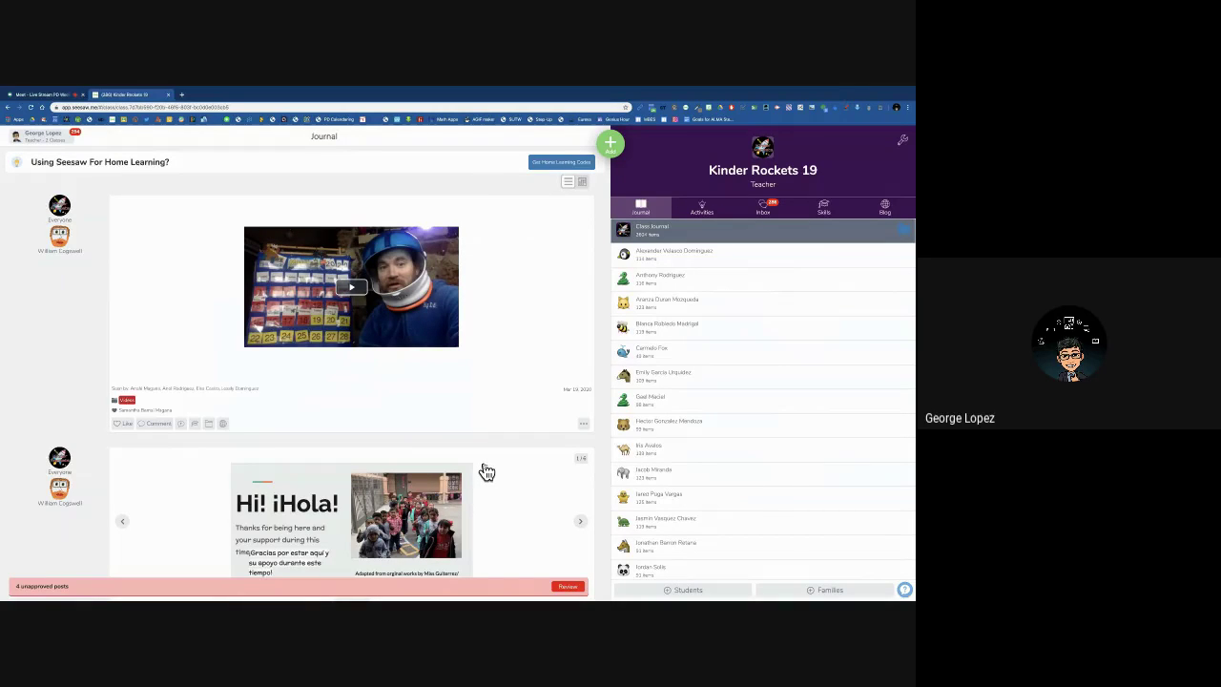
pyautogui.hotkey('ctrl', 'Left')
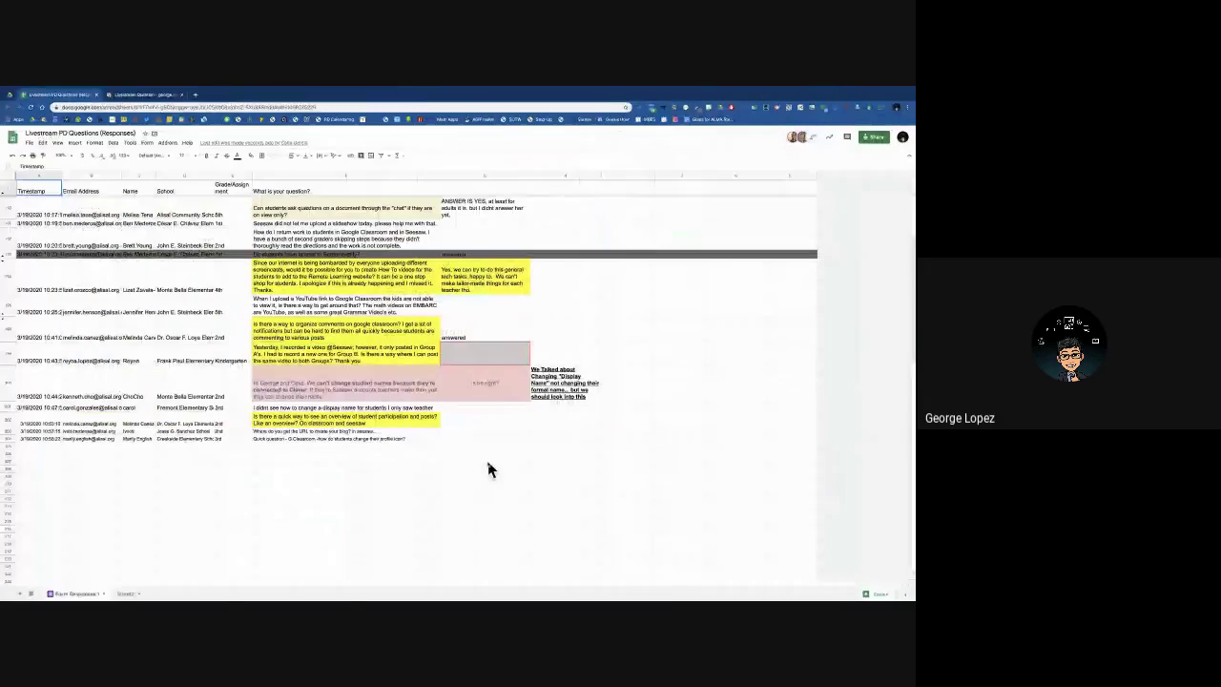
pyautogui.hotkey('ctrl', 'Right')
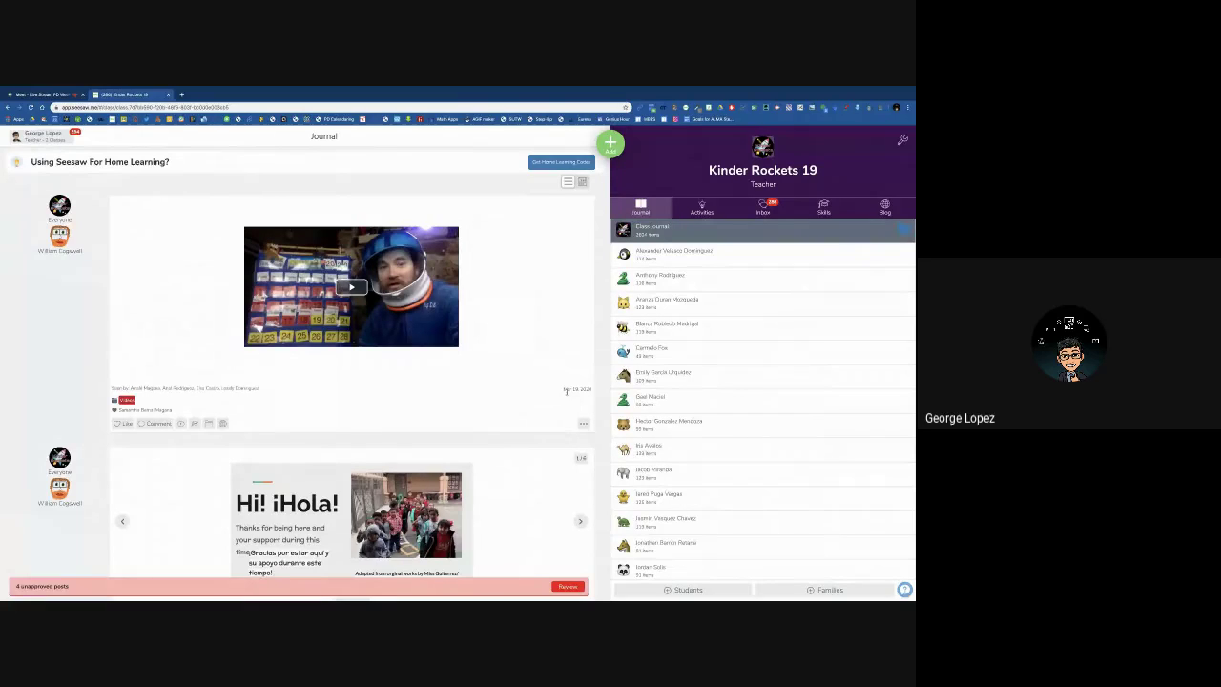
# Start a Post Student Work drawing, sketch a blue stroke and continue to posting.
pyautogui.click(615, 148)
pyautogui.click(612, 147)
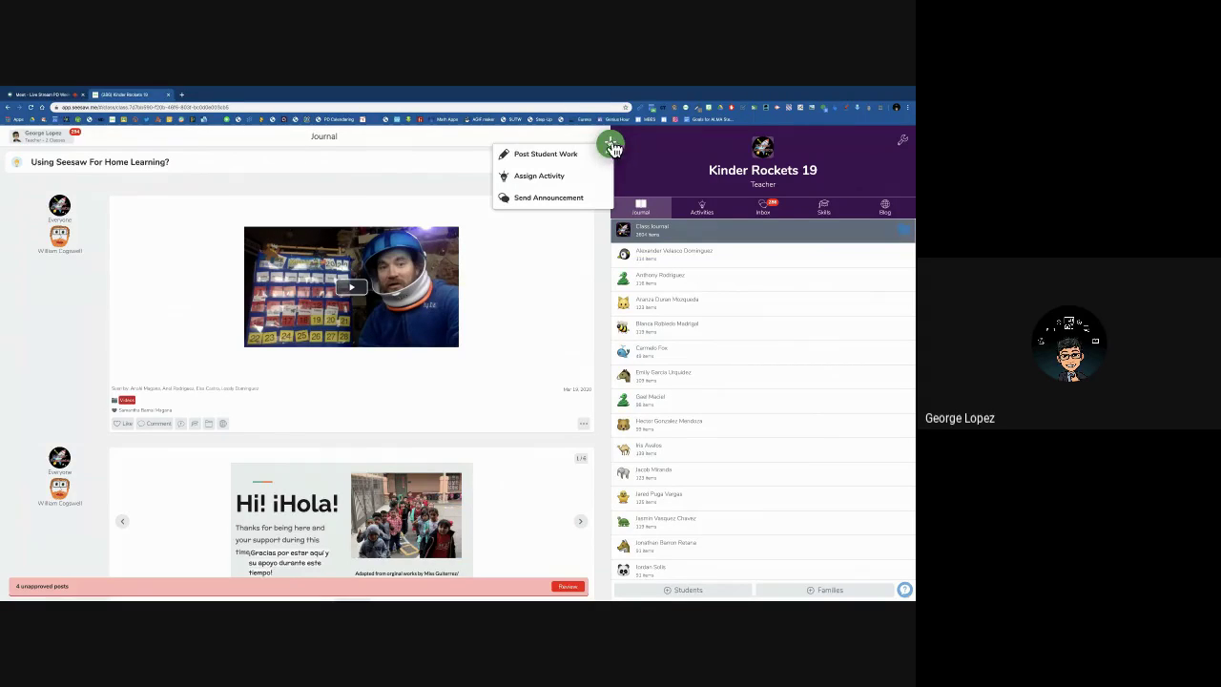
pyautogui.click(558, 158)
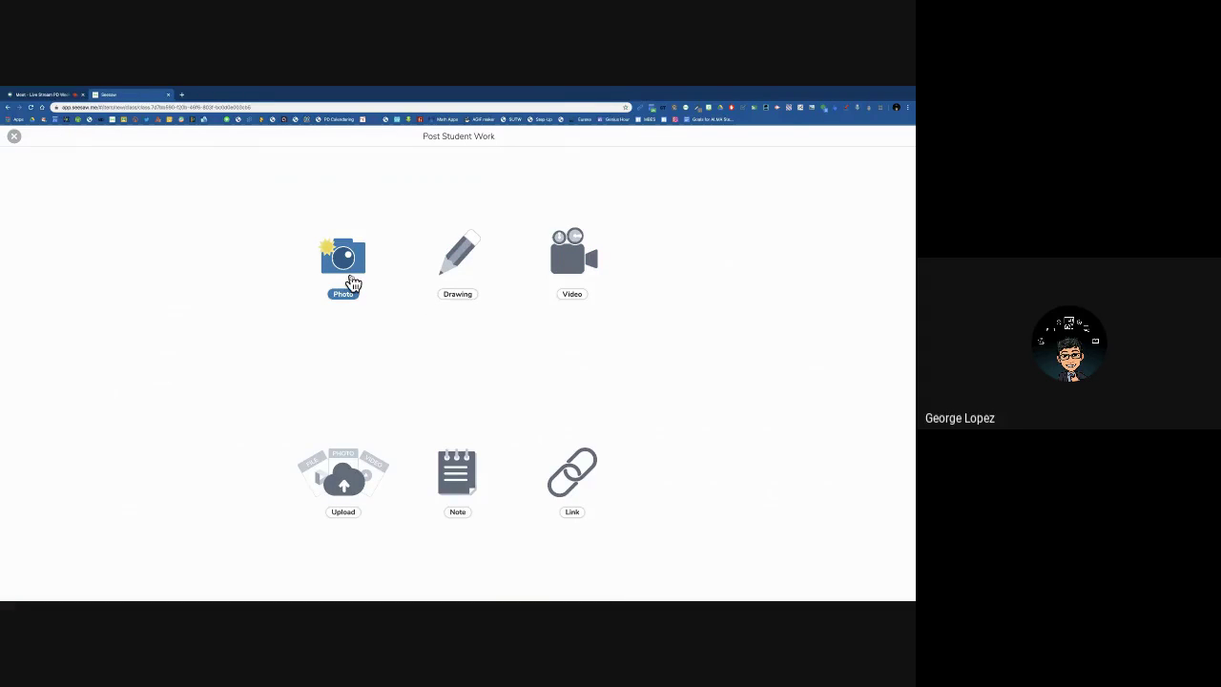
pyautogui.click(458, 252)
pyautogui.moveTo(449, 286)
pyautogui.mouseDown()
pyautogui.moveTo(189, 408)
pyautogui.moveTo(430, 248)
pyautogui.moveTo(398, 382)
pyautogui.moveTo(316, 376)
pyautogui.mouseUp()
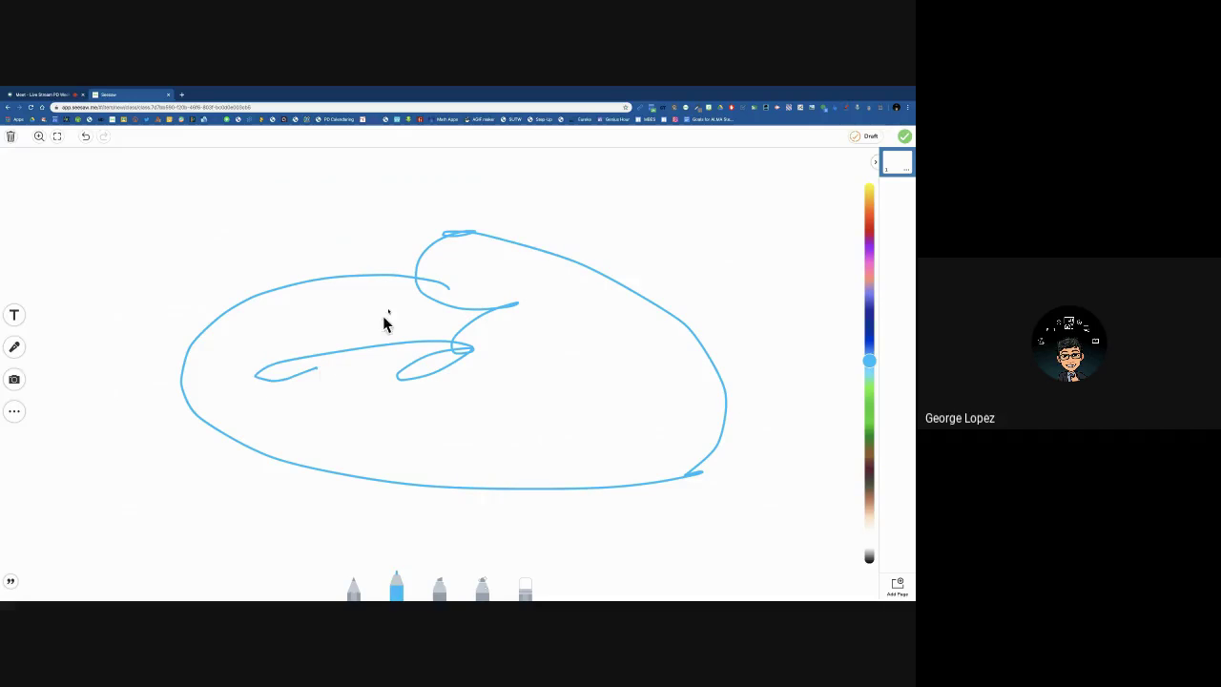
pyautogui.click(904, 139)
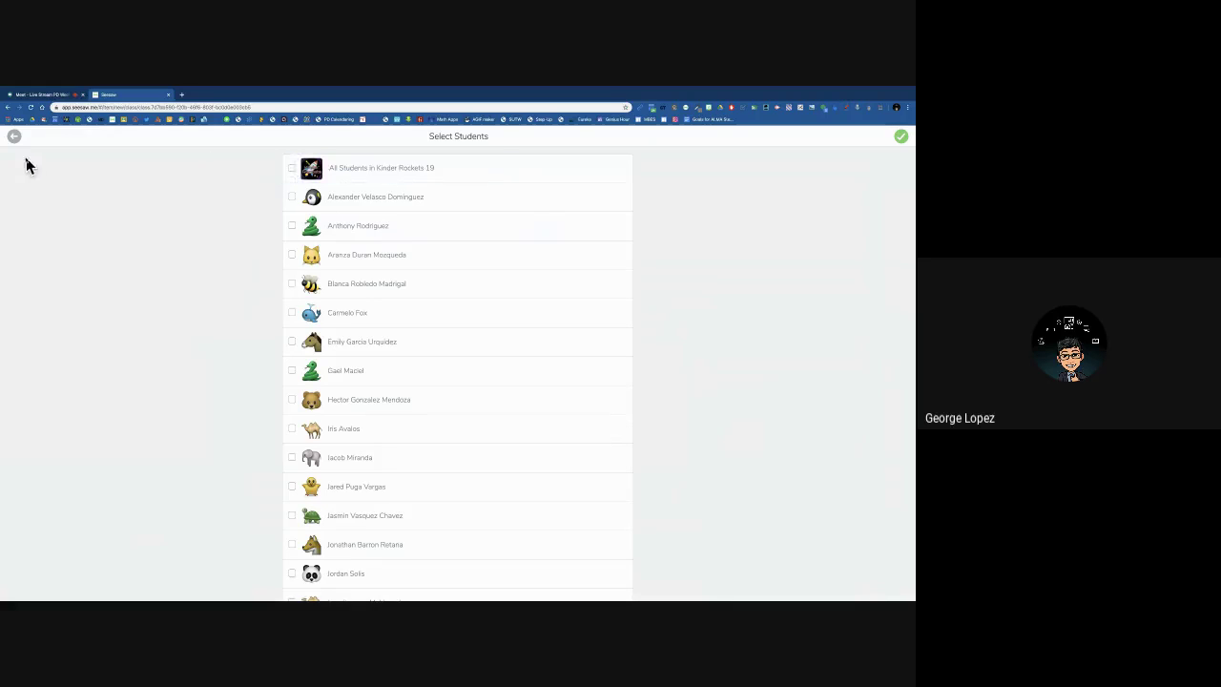
# Back out of the student chooser and drawing editor, discarding the sketch.
pyautogui.scroll(-4, 442, 317)
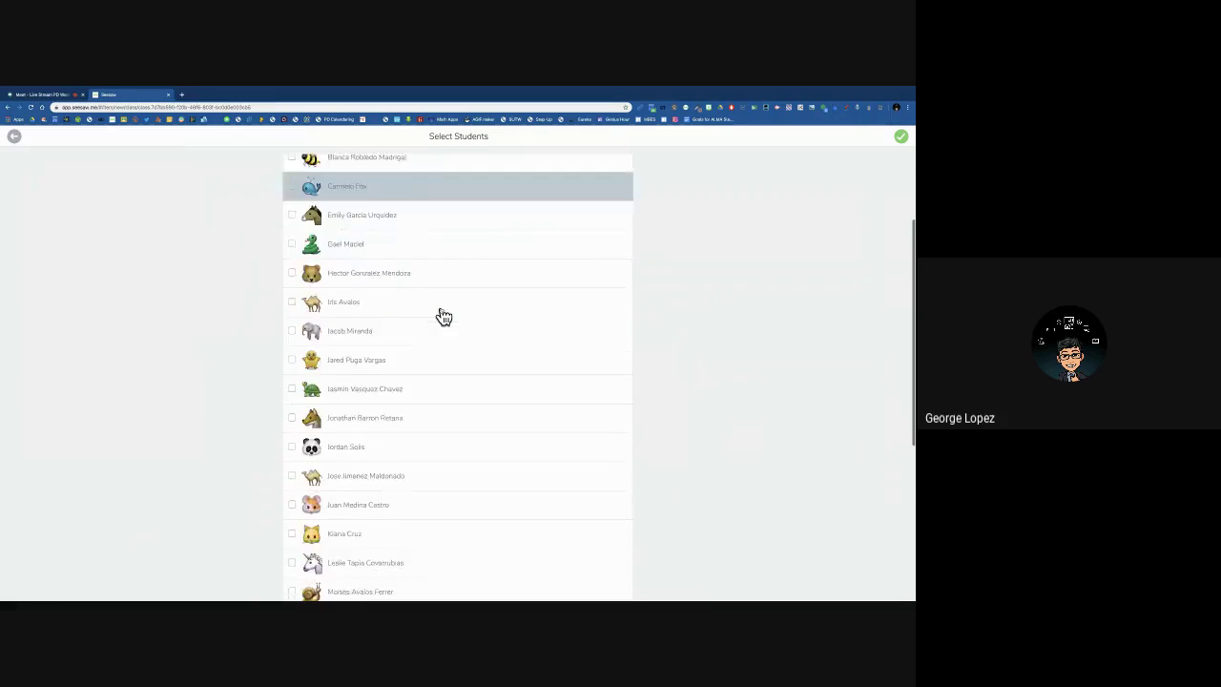
pyautogui.scroll(5, 443, 317)
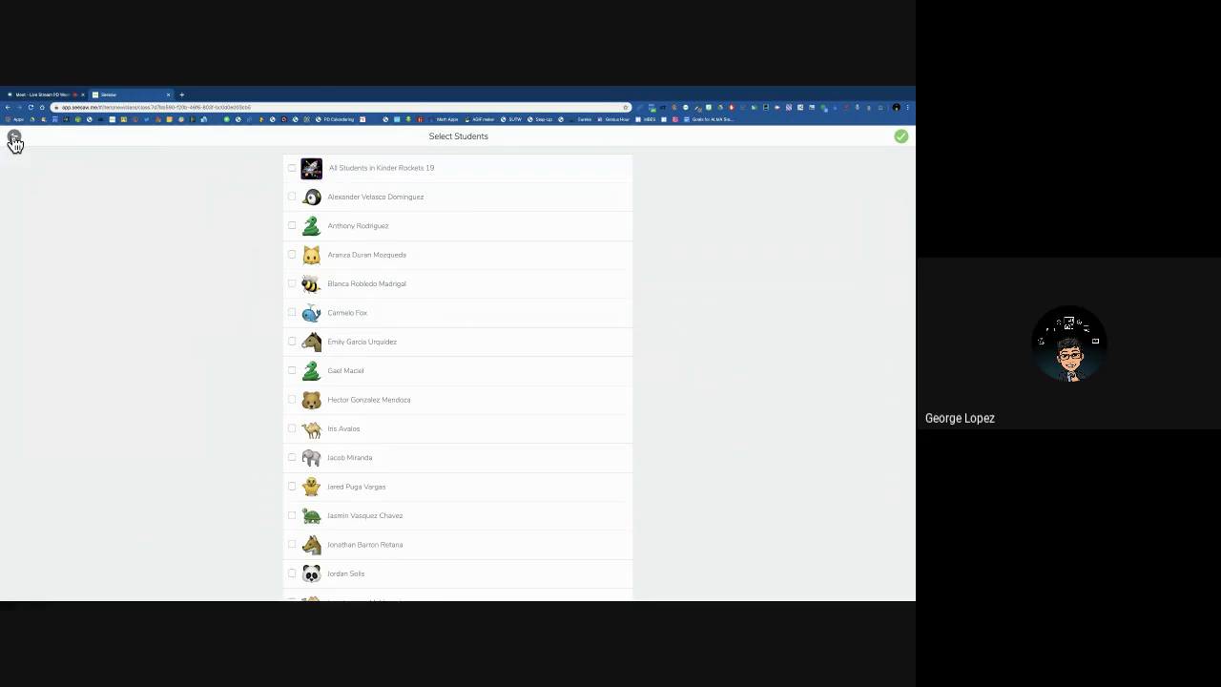
pyautogui.click(14, 141)
pyautogui.click(13, 140)
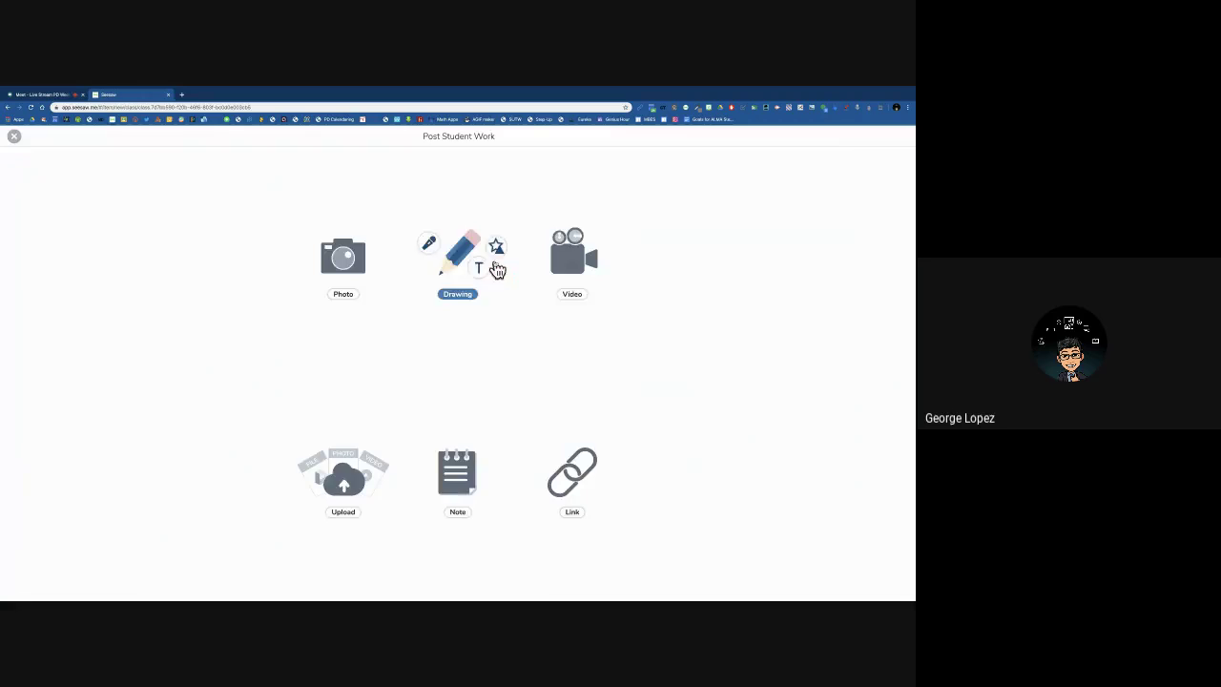
pyautogui.click(496, 266)
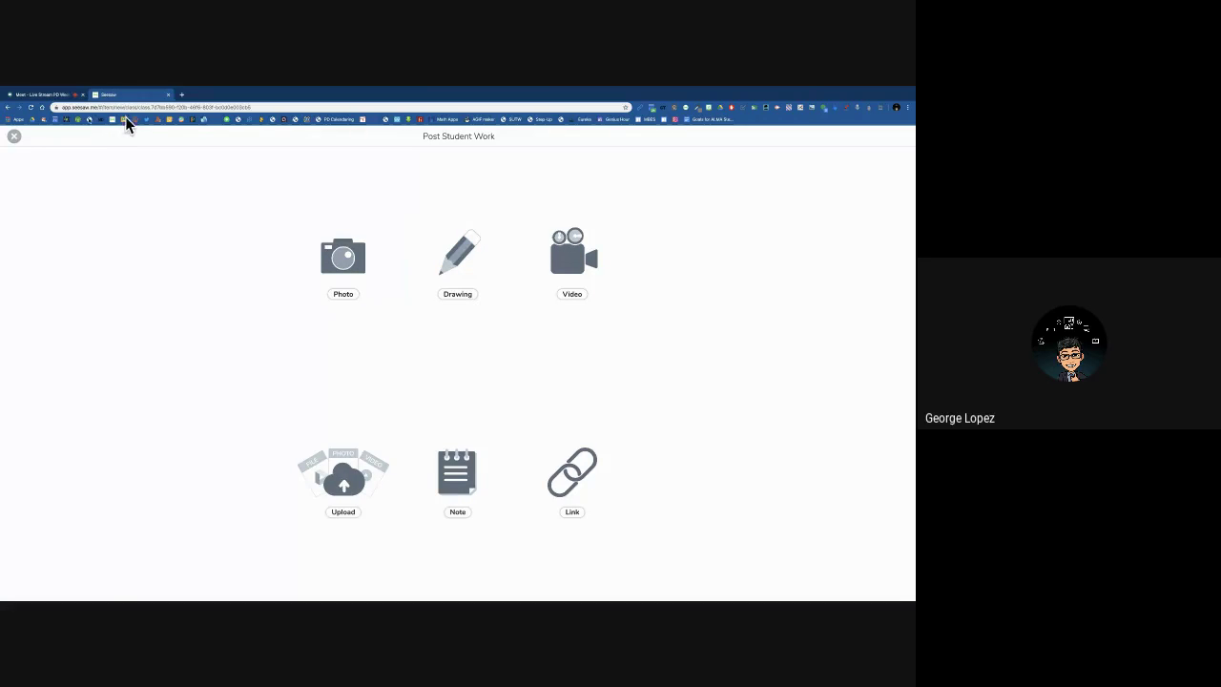
# Go to the Activities tab, browse the Activity Library and open Shape Hunt.
pyautogui.click(14, 136)
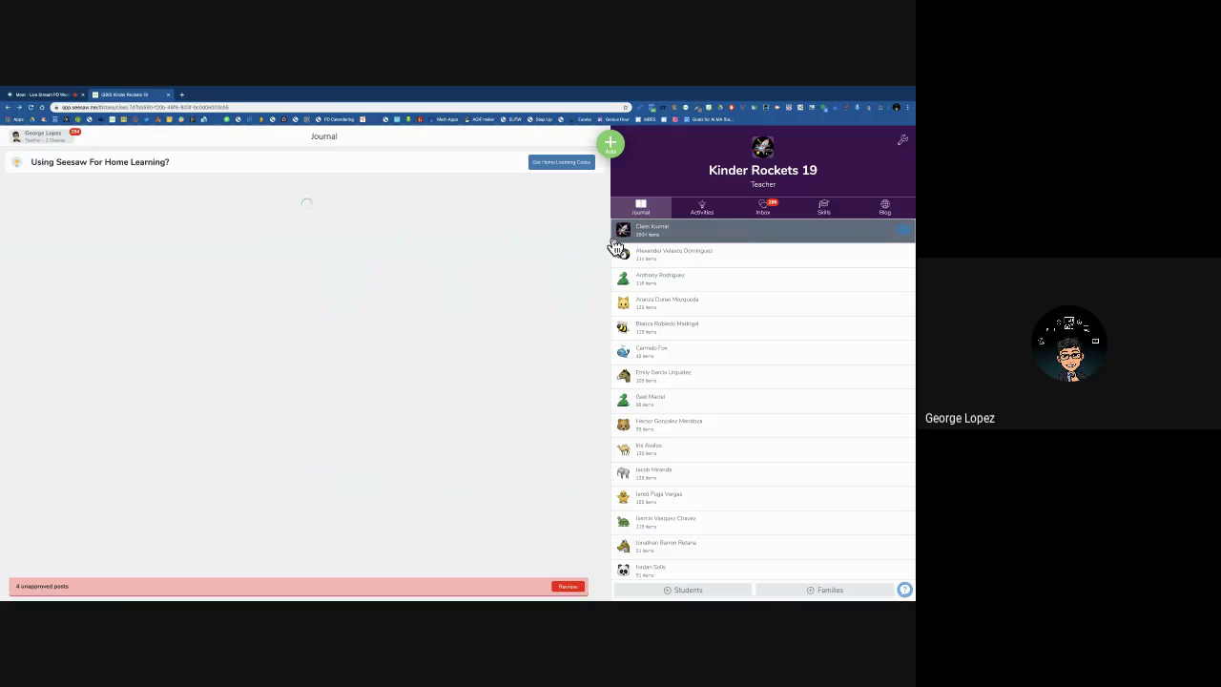
pyautogui.click(708, 216)
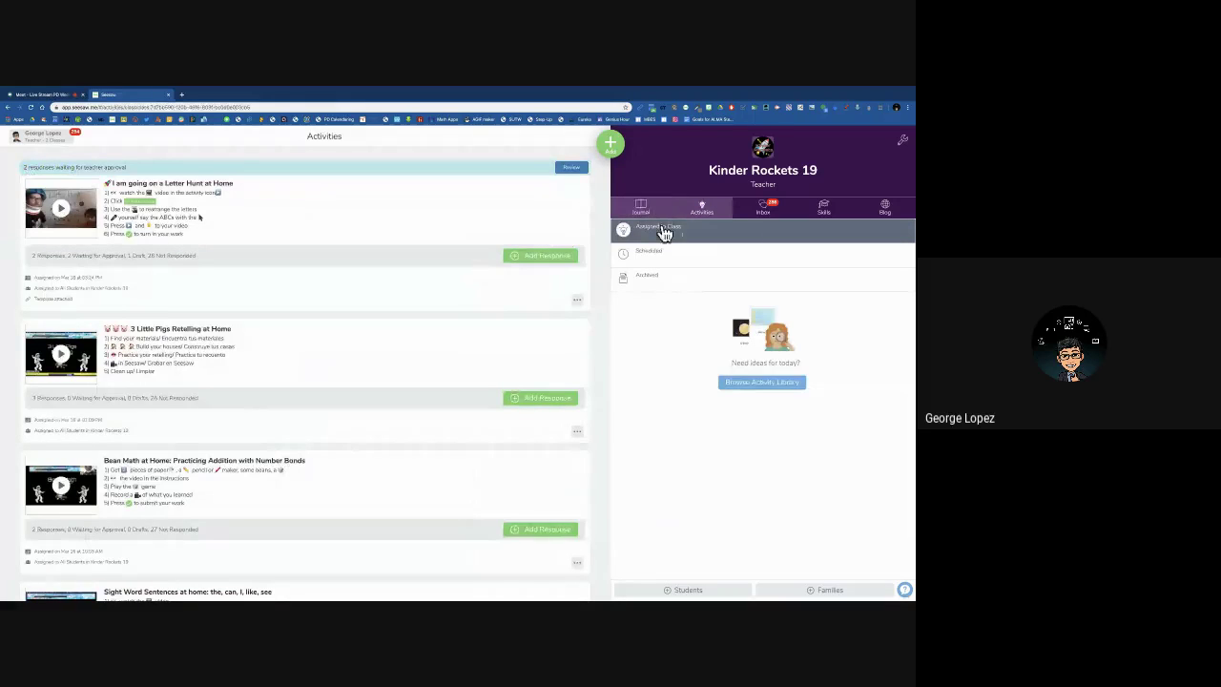
pyautogui.click(779, 387)
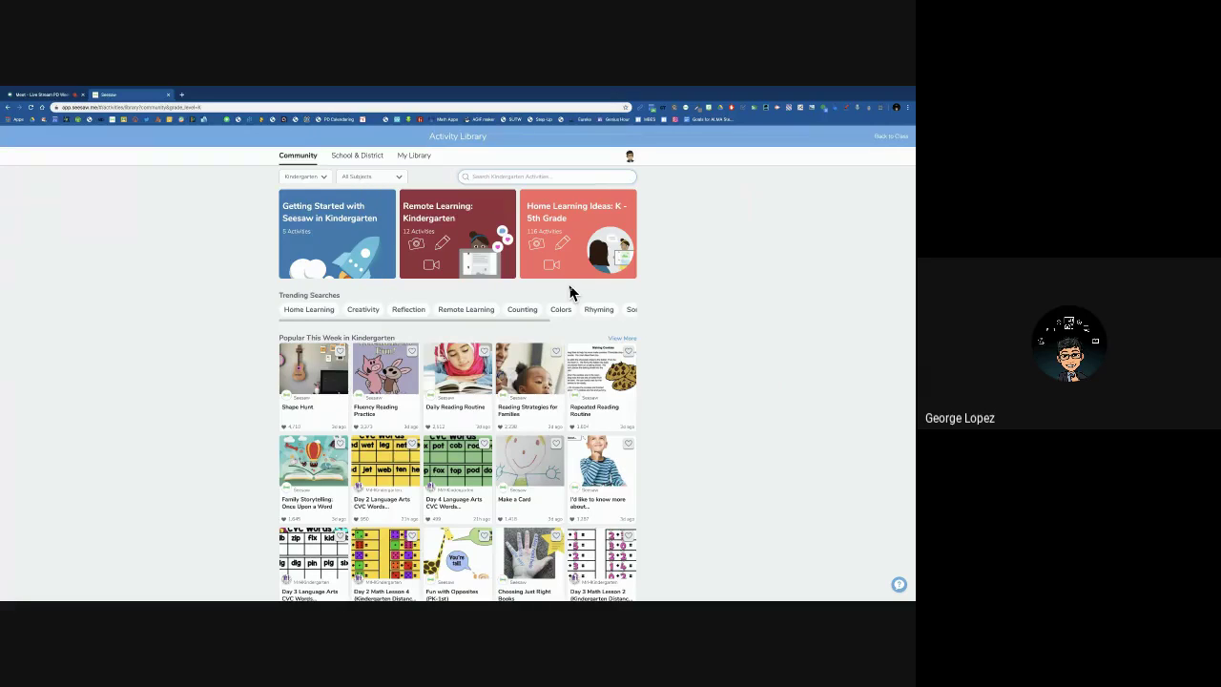
pyautogui.click(322, 384)
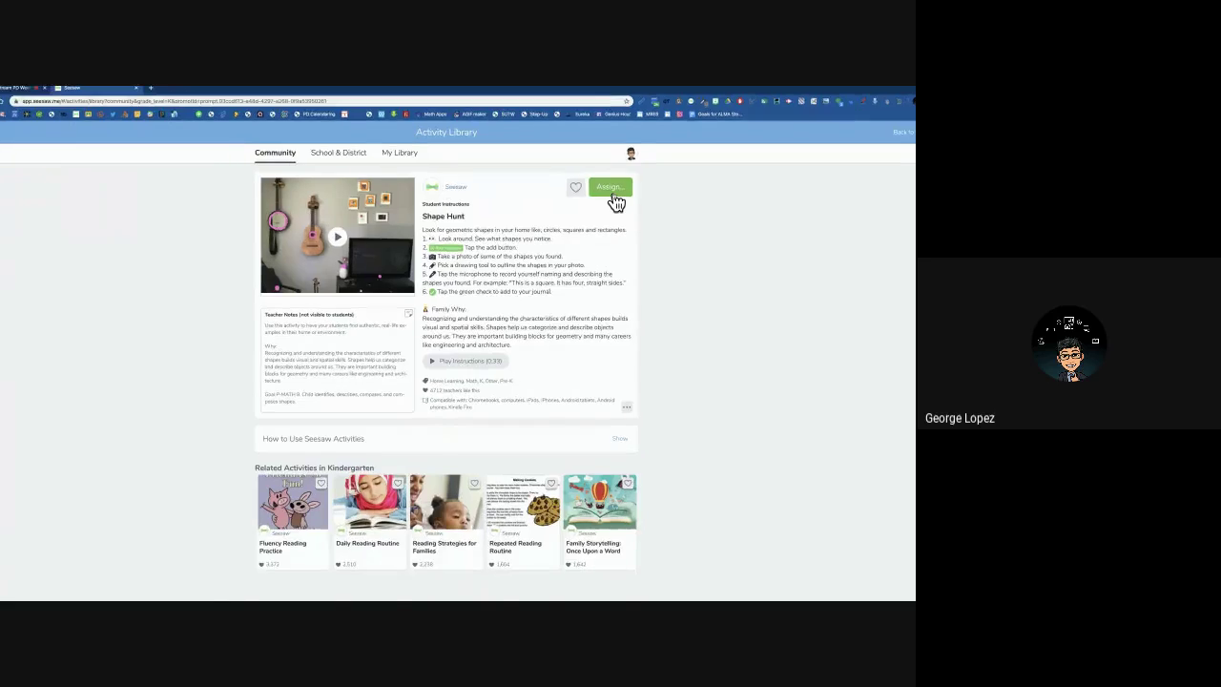
pyautogui.click(610, 190)
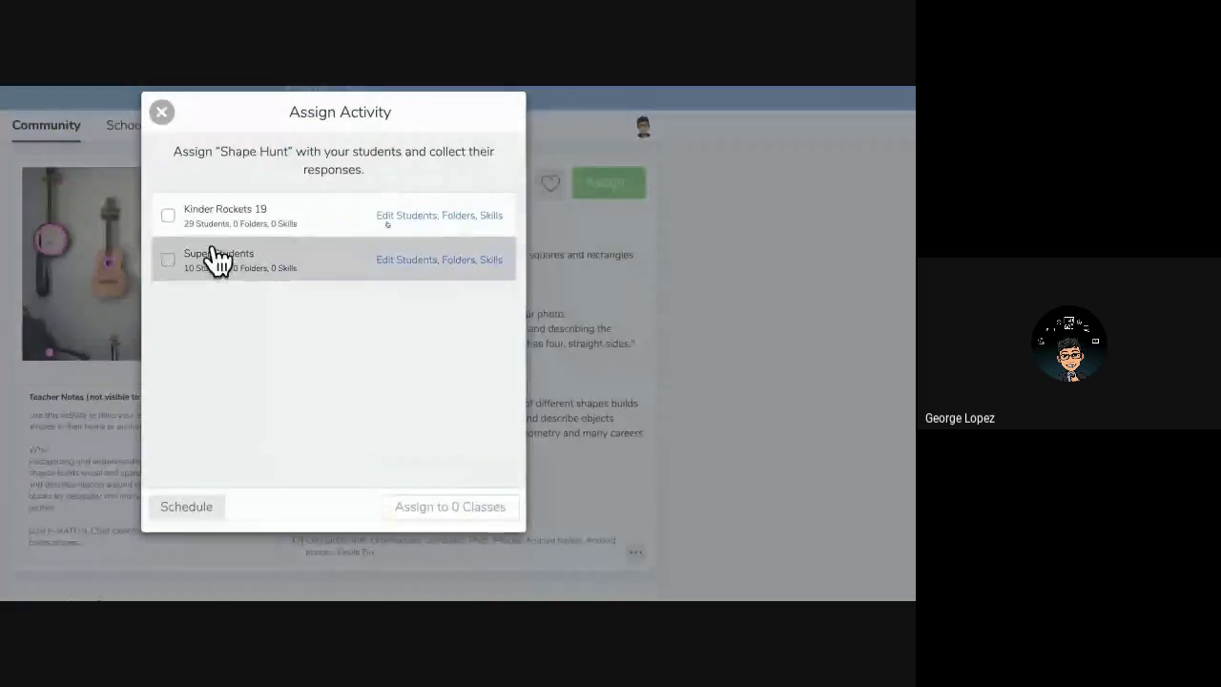
pyautogui.click(169, 217)
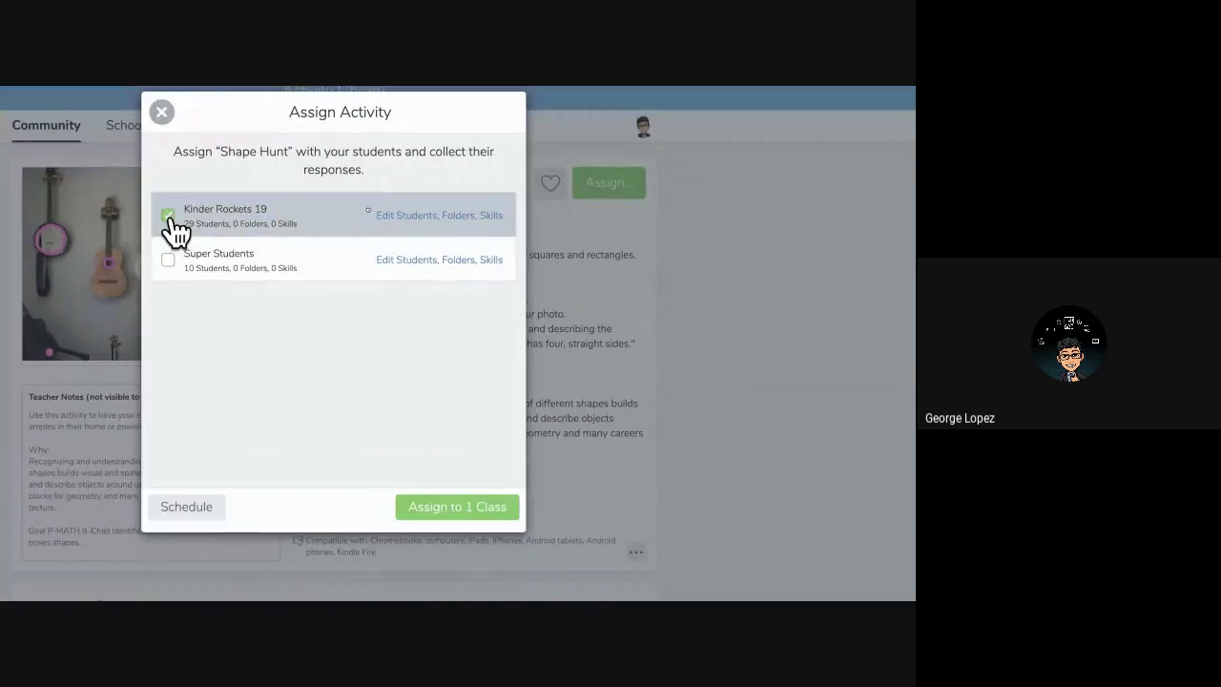
pyautogui.click(168, 261)
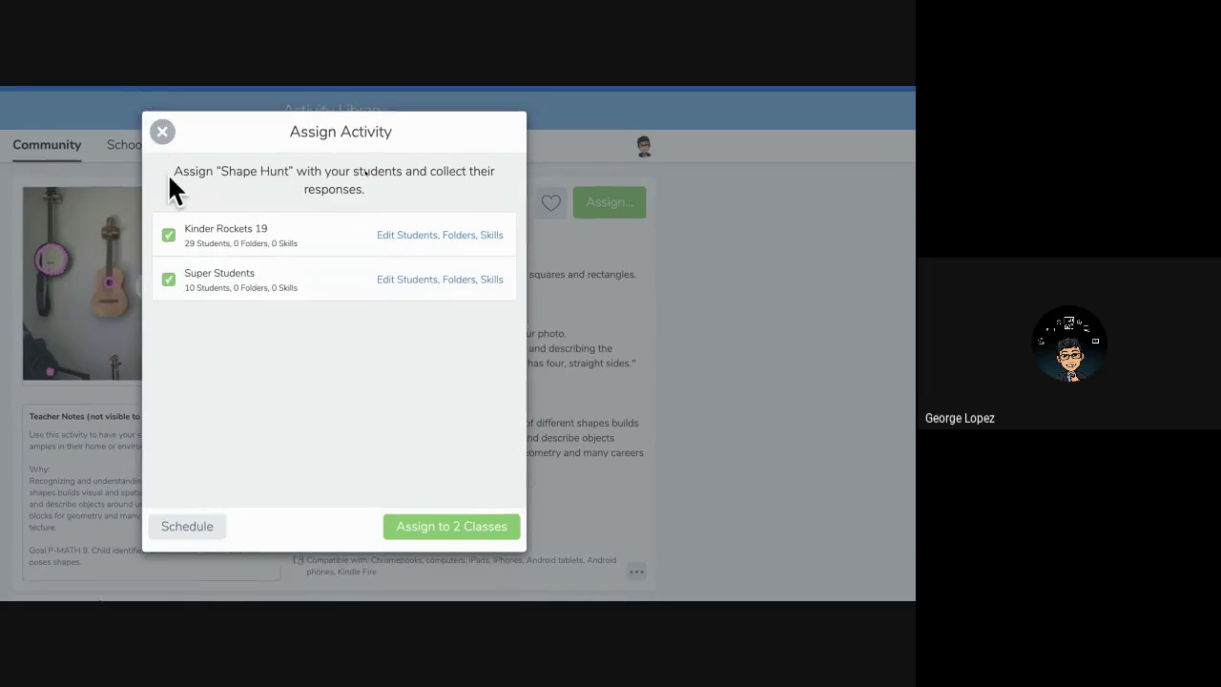
pyautogui.click(167, 236)
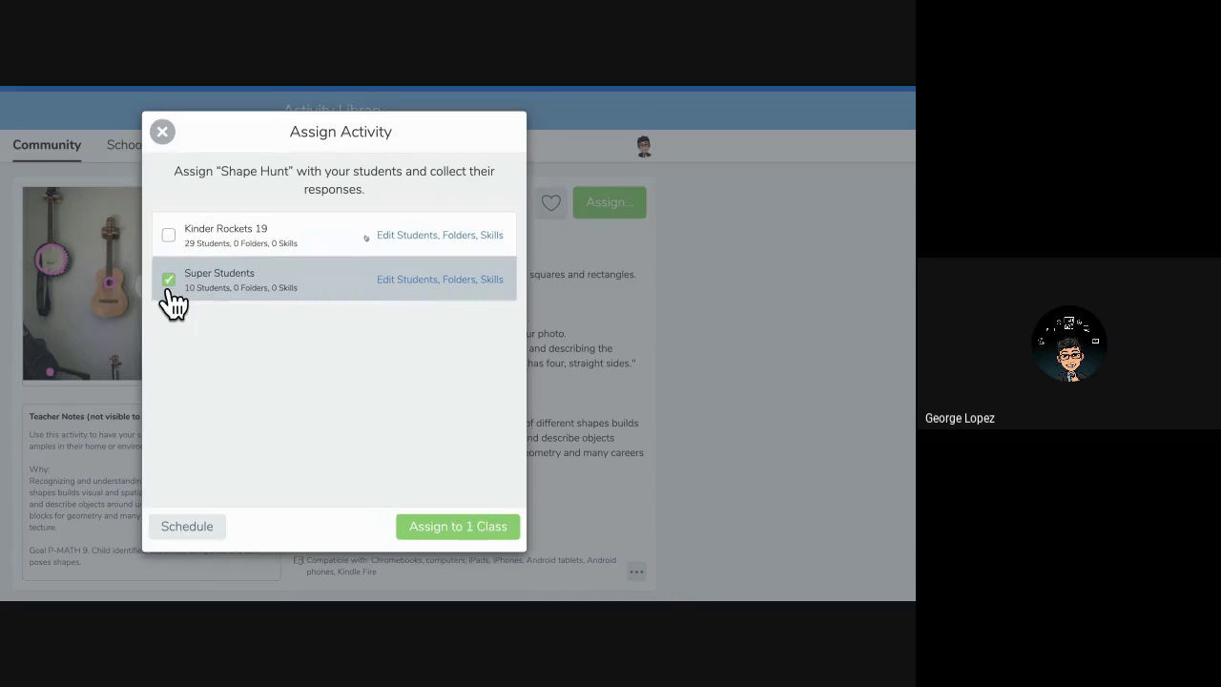
pyautogui.click(169, 286)
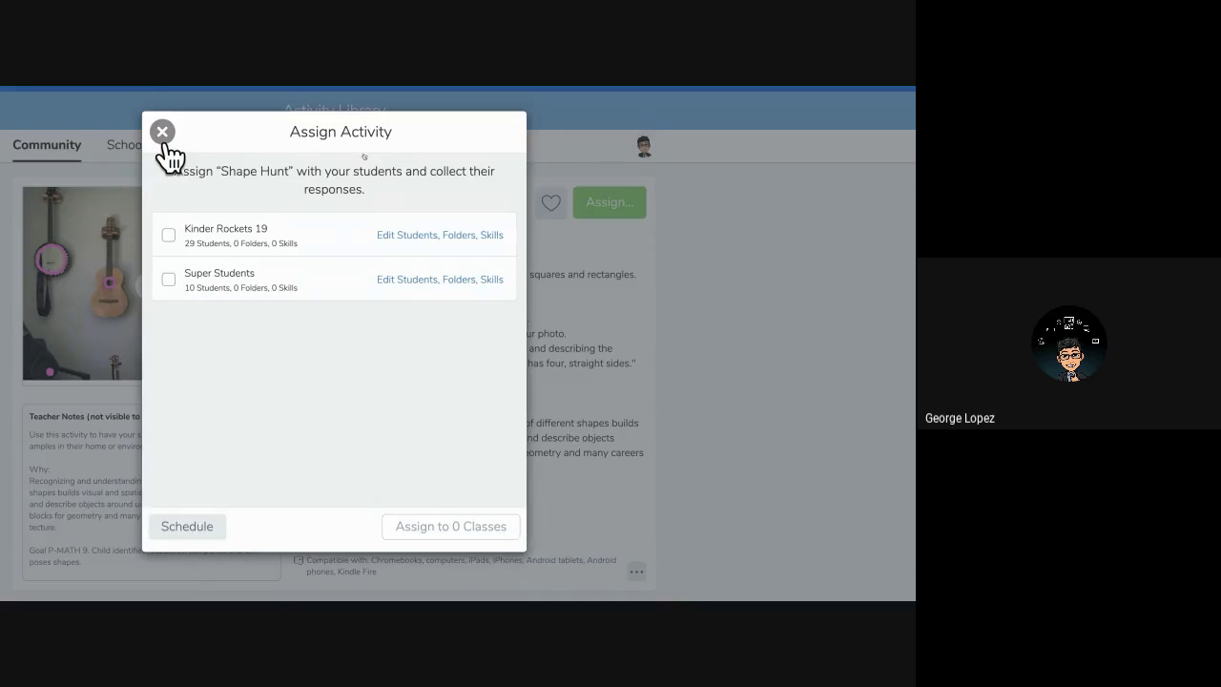
pyautogui.click(163, 131)
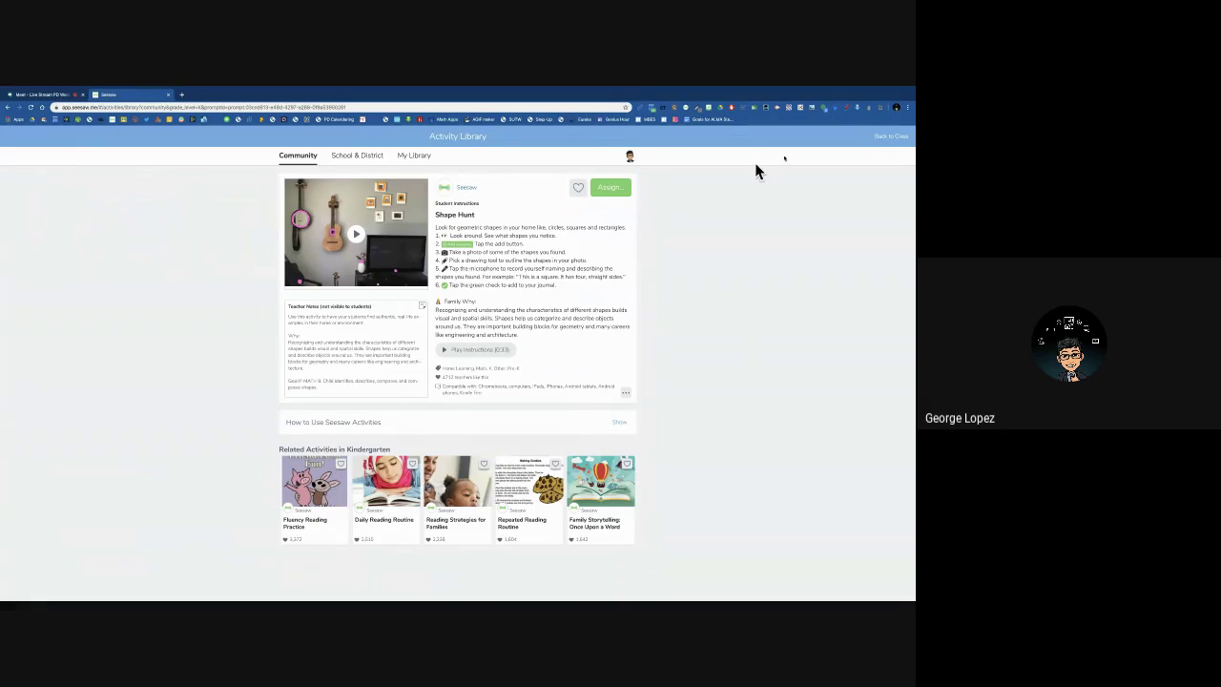
# Use Back to Class to return to the Kinder Rockets 19 Activities list.
pyautogui.click(902, 141)
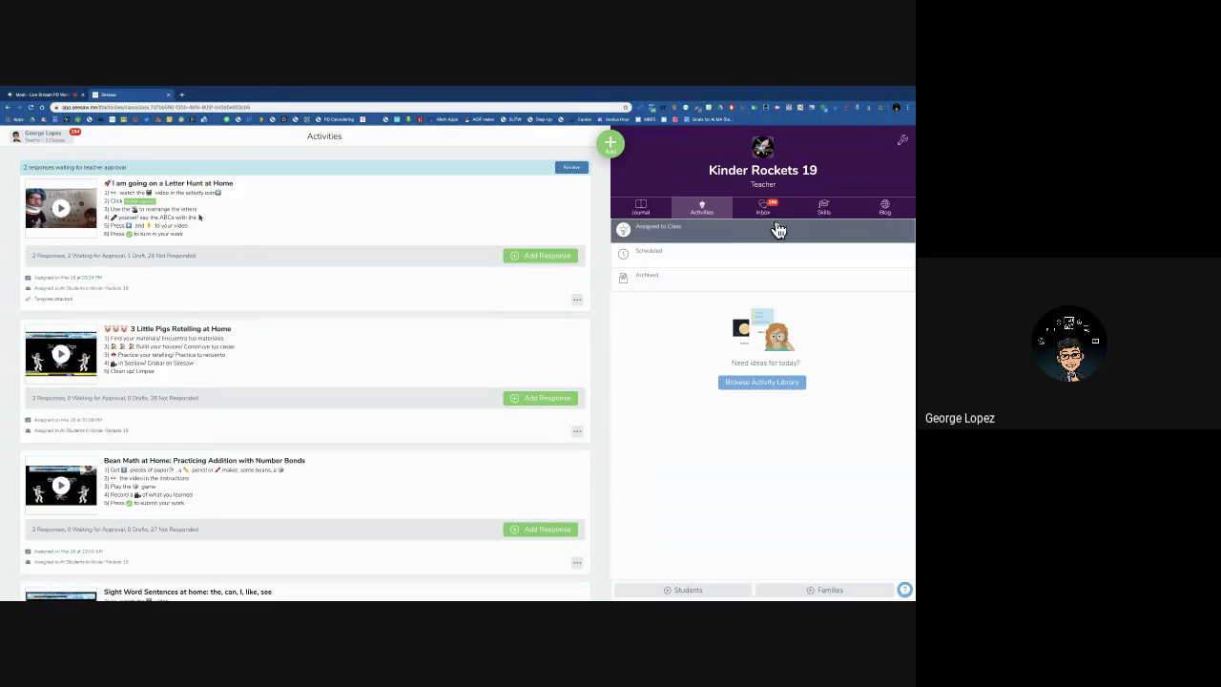
# Show the Kinder Rockets 19 Blog tab, then switch back to the Journal tab.
pyautogui.click(887, 212)
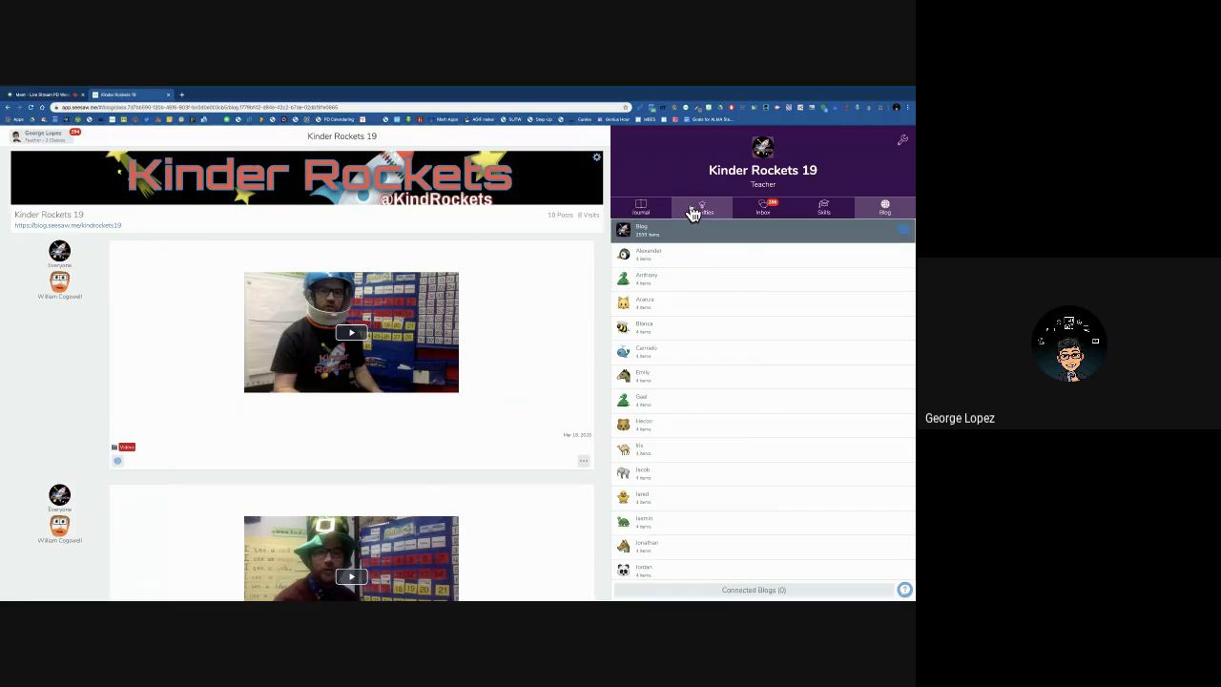
pyautogui.click(659, 212)
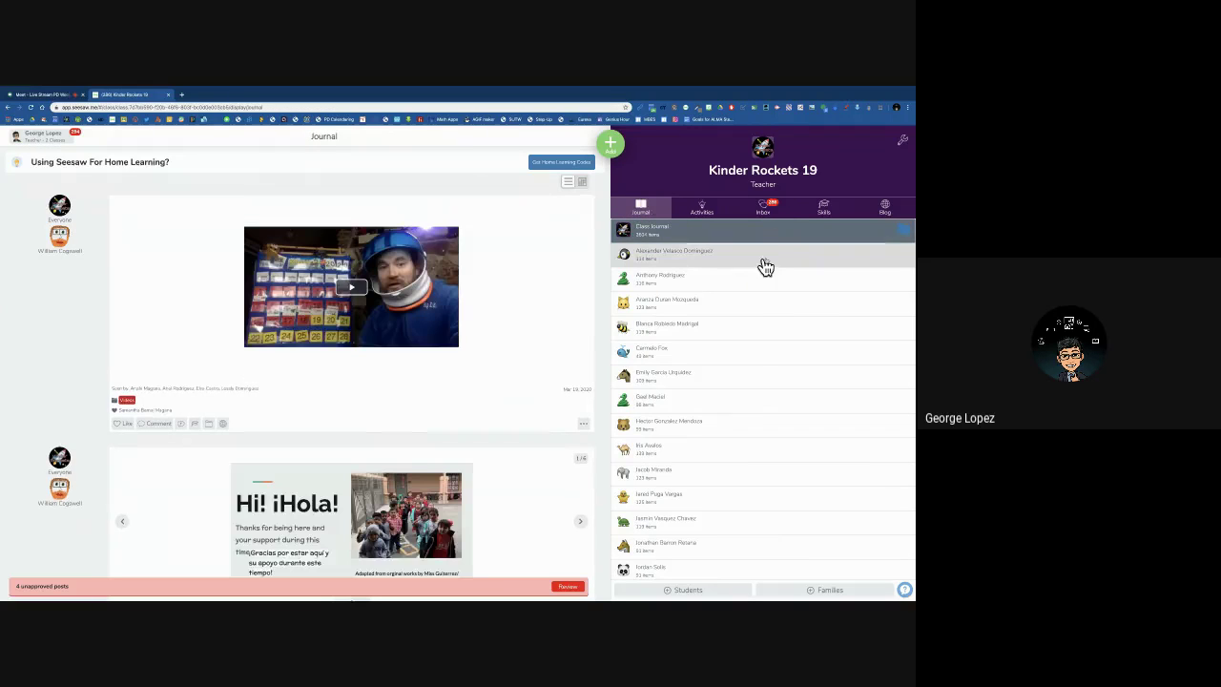